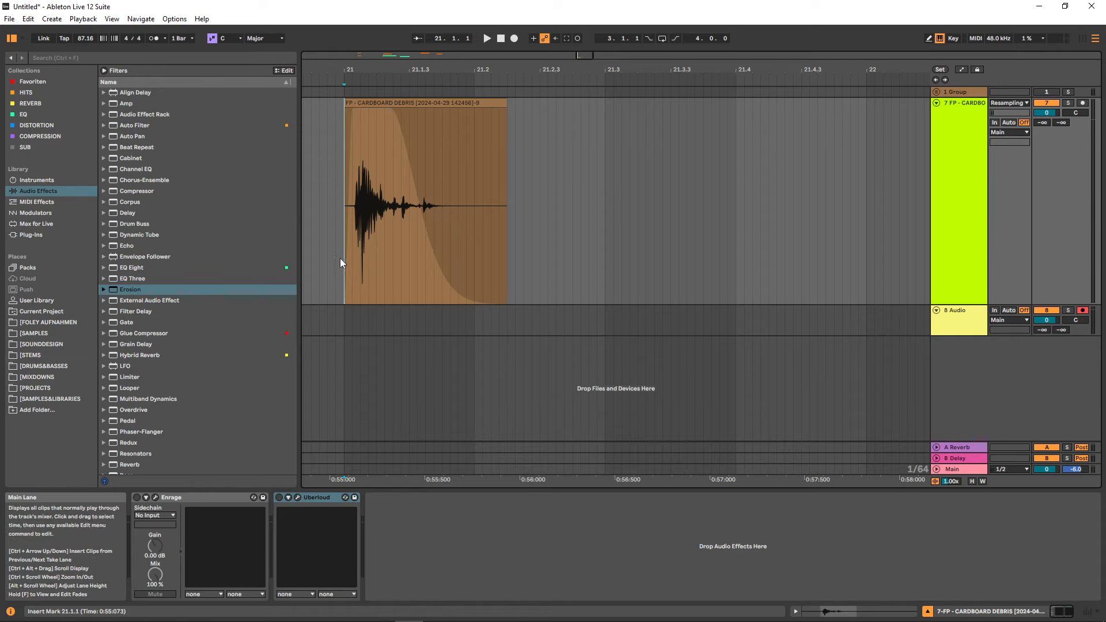
Switch Uberloud to 3-Band mode and set Low Push to 42%, Mid Push to 20% and High Push to 28%
{"action": "key", "text": "space"}
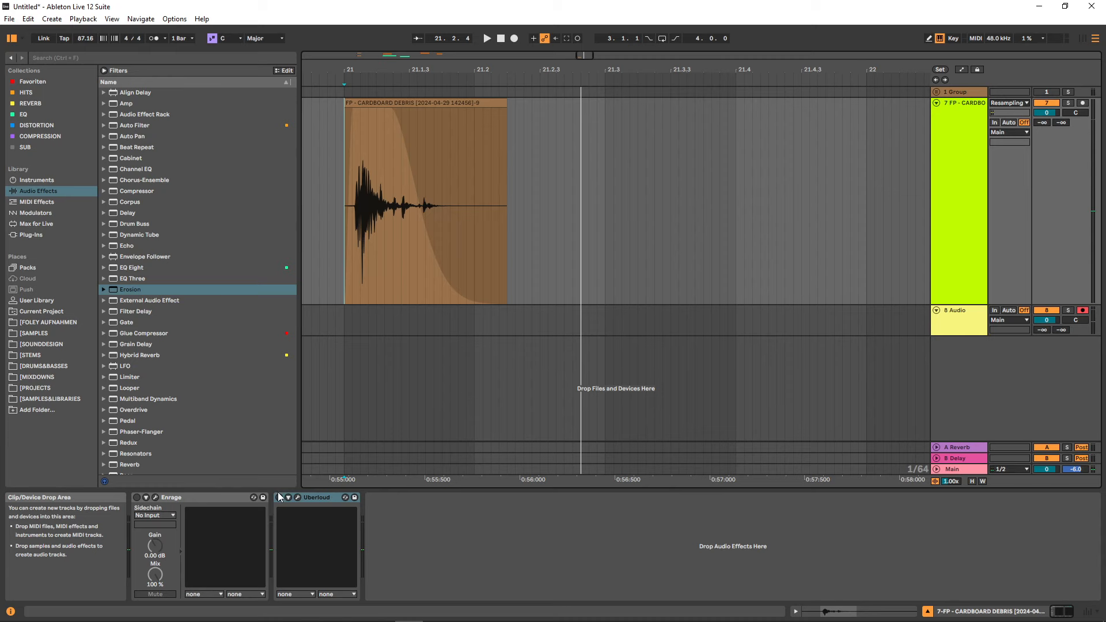
{"action": "left_click", "coordinate": [297, 498]}
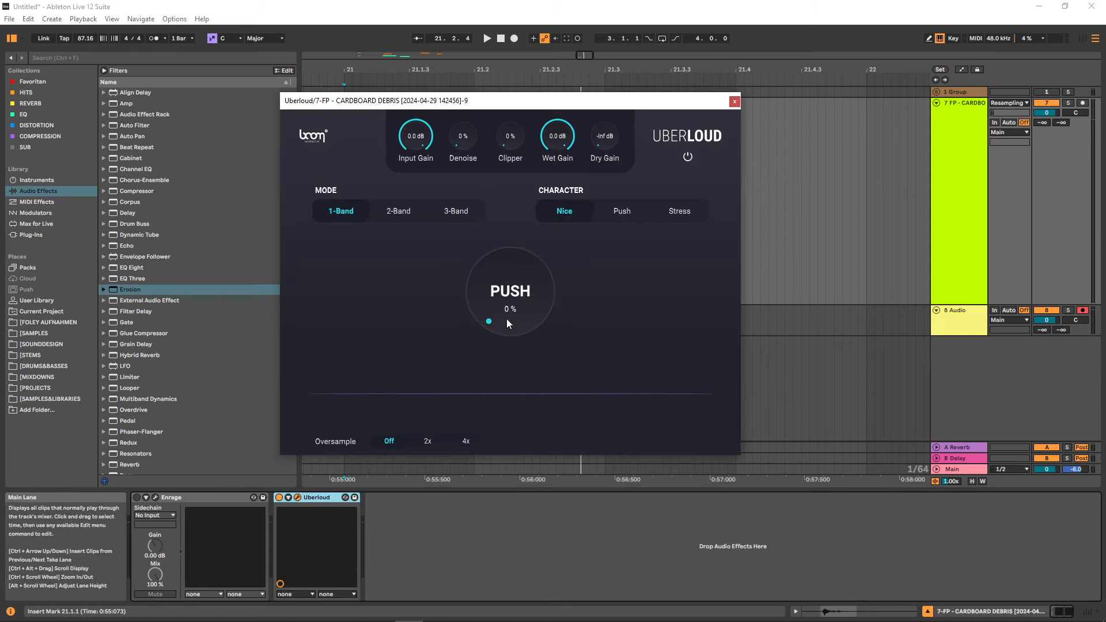
{"action": "left_click", "coordinate": [456, 210]}
{"action": "left_click_drag", "start_coordinate": [367, 276], "coordinate": [372, 251]}
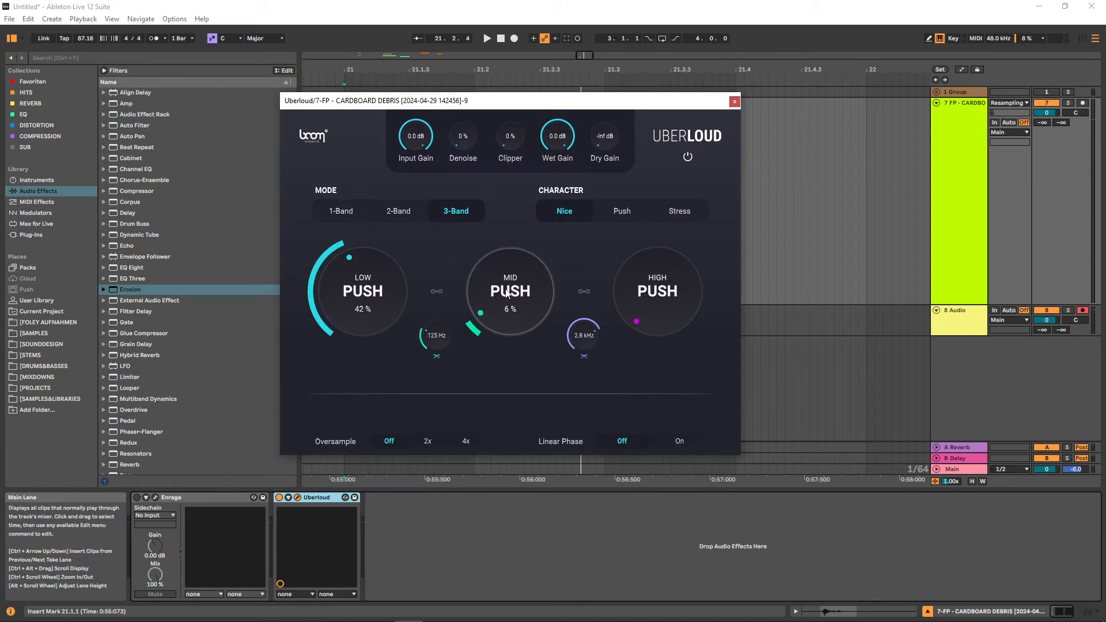
{"action": "left_click_drag", "start_coordinate": [510, 271], "coordinate": [510, 253]}
{"action": "left_click_drag", "start_coordinate": [651, 271], "coordinate": [648, 253]}
{"action": "left_click_drag", "start_coordinate": [533, 303], "coordinate": [533, 305]}
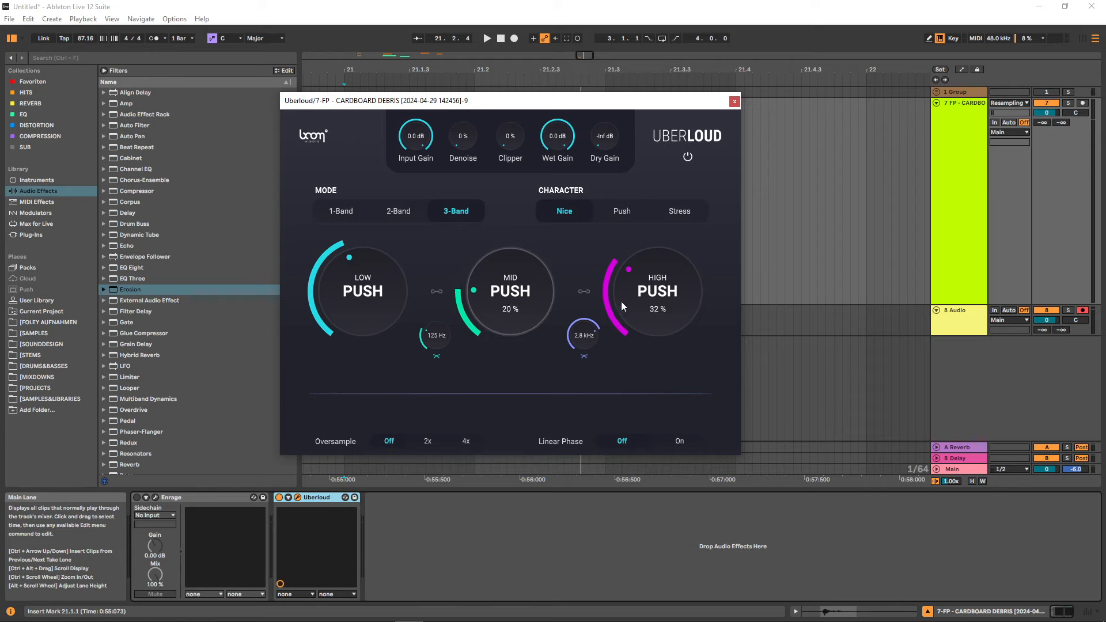
{"action": "left_click_drag", "start_coordinate": [625, 303], "coordinate": [626, 306]}
Set Uberloud's character to Push and its Clipper to 10%, and audition the cardboard debris clip
{"action": "left_click", "coordinate": [621, 211]}
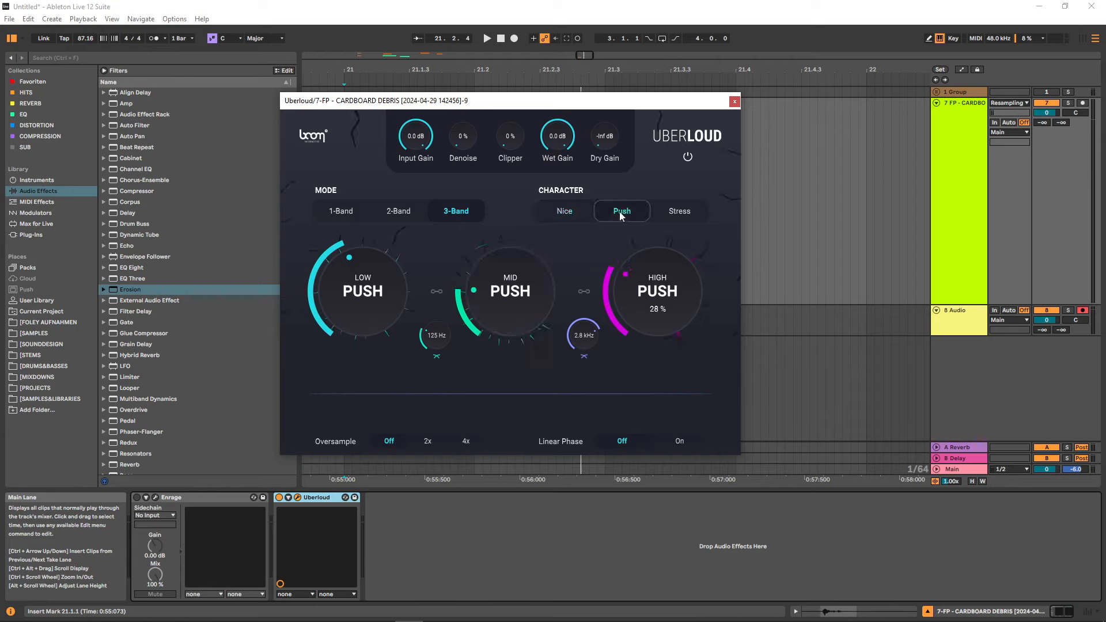
{"action": "left_click_drag", "start_coordinate": [511, 148], "coordinate": [510, 129]}
{"action": "key", "text": "space"}
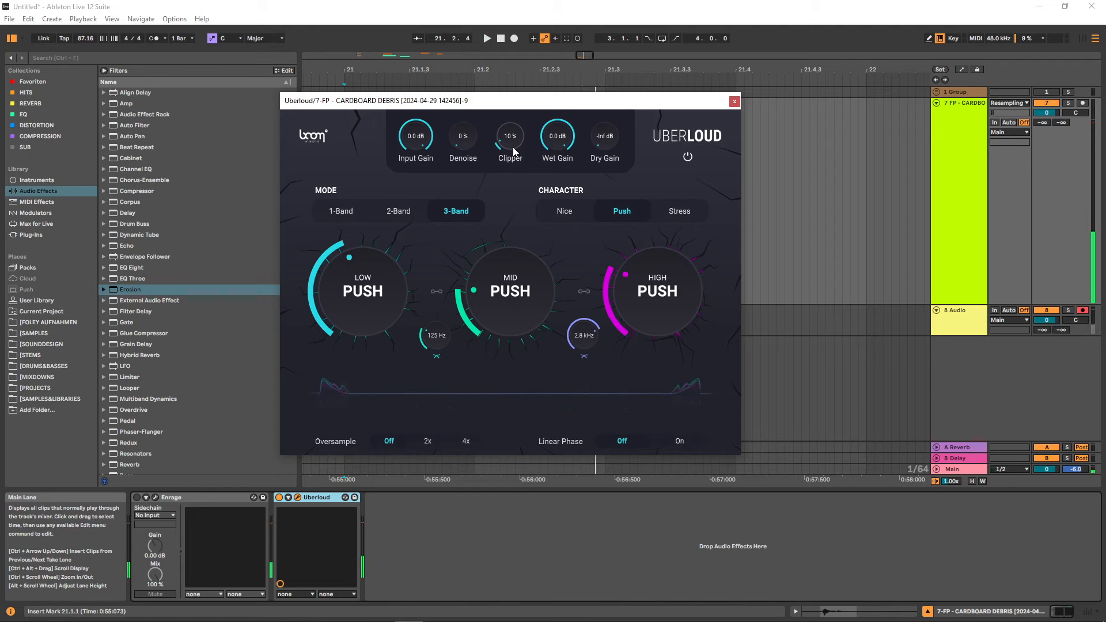
{"action": "key", "text": "space"}
{"action": "key", "text": "space"}
{"action": "key", "text": "space"}
{"action": "left_click", "coordinate": [735, 102]}
Insert the Multiband Dynamics OTT preset between Enrage and Uberloud, set its Amount to 24%, and audition the clip
{"action": "left_click", "coordinate": [104, 399]}
{"action": "scroll", "coordinate": [165, 424], "scroll_direction": "down", "scroll_amount": 2}
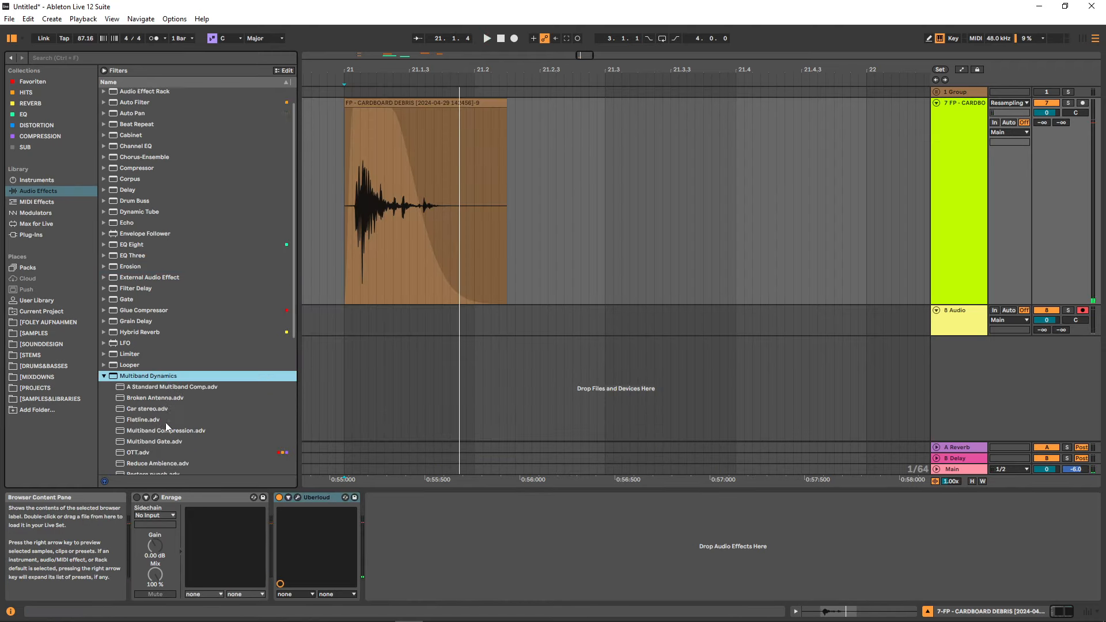
{"action": "left_click_drag", "start_coordinate": [139, 430], "coordinate": [286, 526]}
{"action": "left_click_drag", "start_coordinate": [597, 585], "coordinate": [597, 621]}
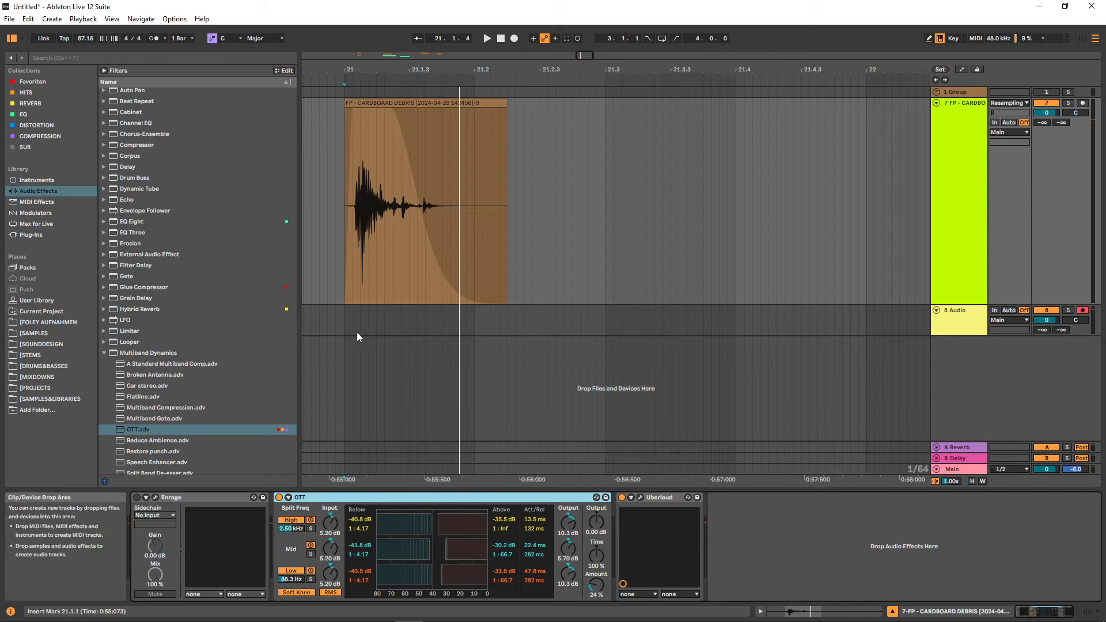
{"action": "left_click", "coordinate": [344, 285]}
{"action": "key", "text": "space"}
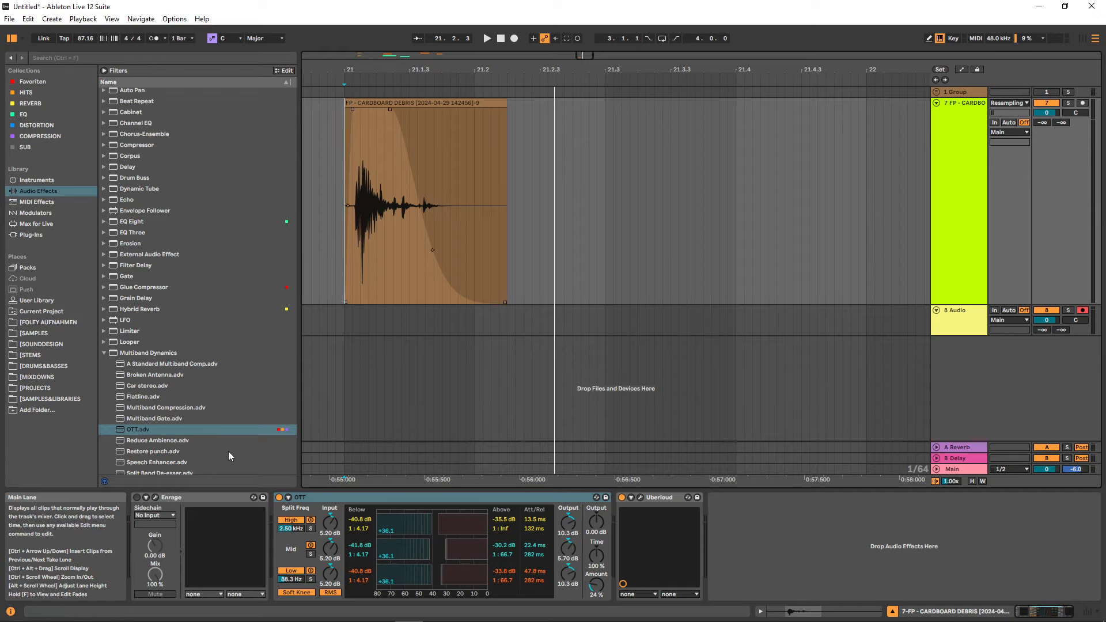
Enable Enrage, load its Glitch preset Multiband Glitcher, and lower Dry/Wet to about 0.176 while auditioning the clip
{"action": "left_click", "coordinate": [156, 498]}
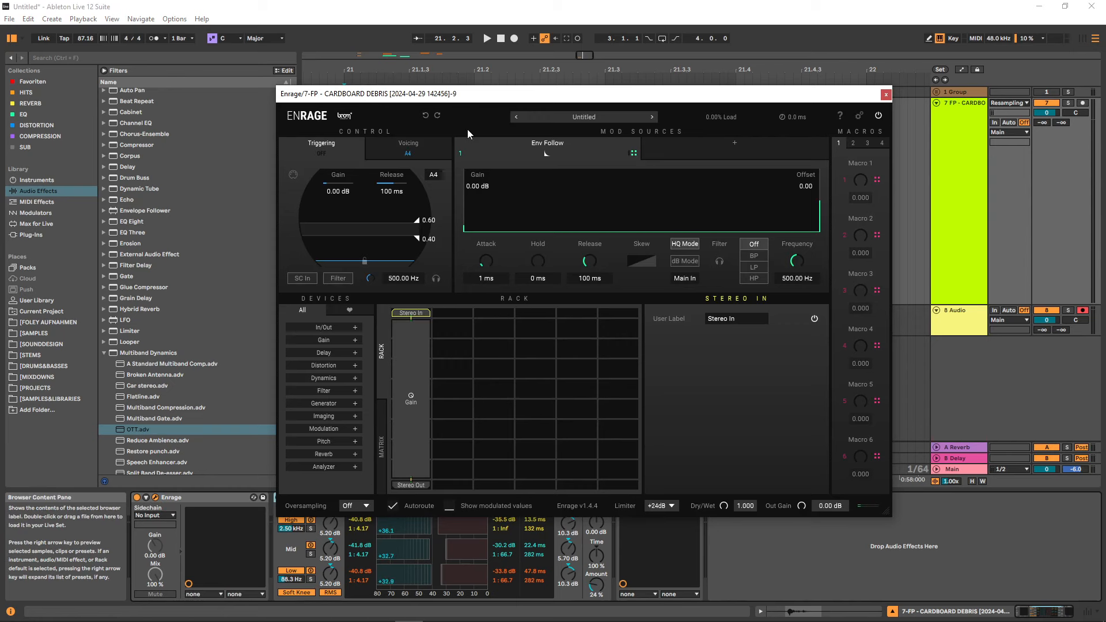
{"action": "left_click", "coordinate": [482, 123]}
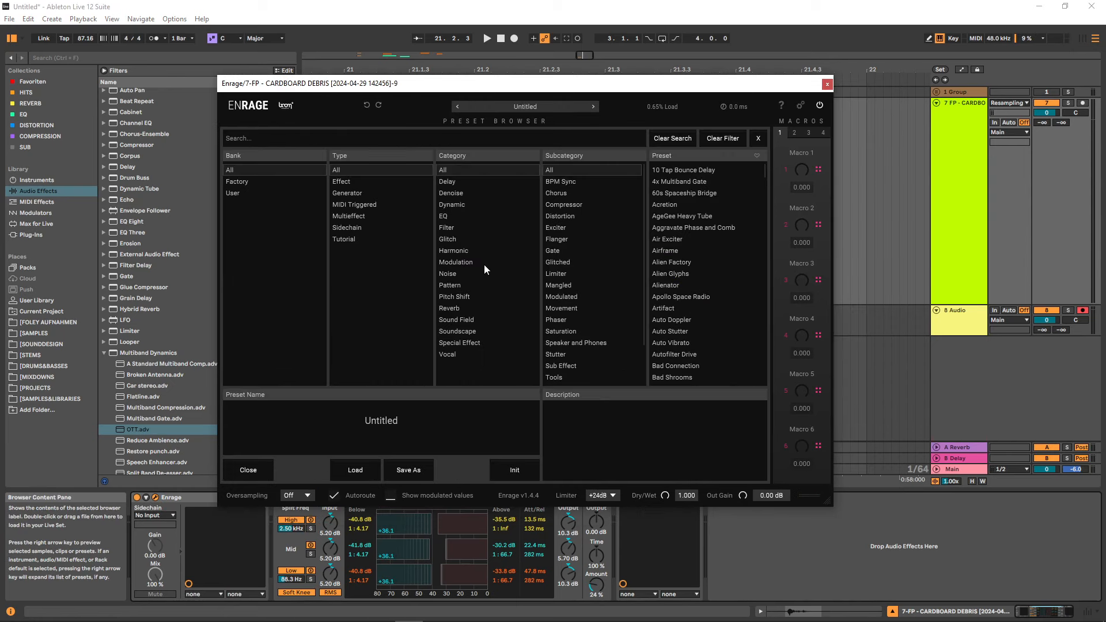
{"action": "left_click", "coordinate": [455, 238]}
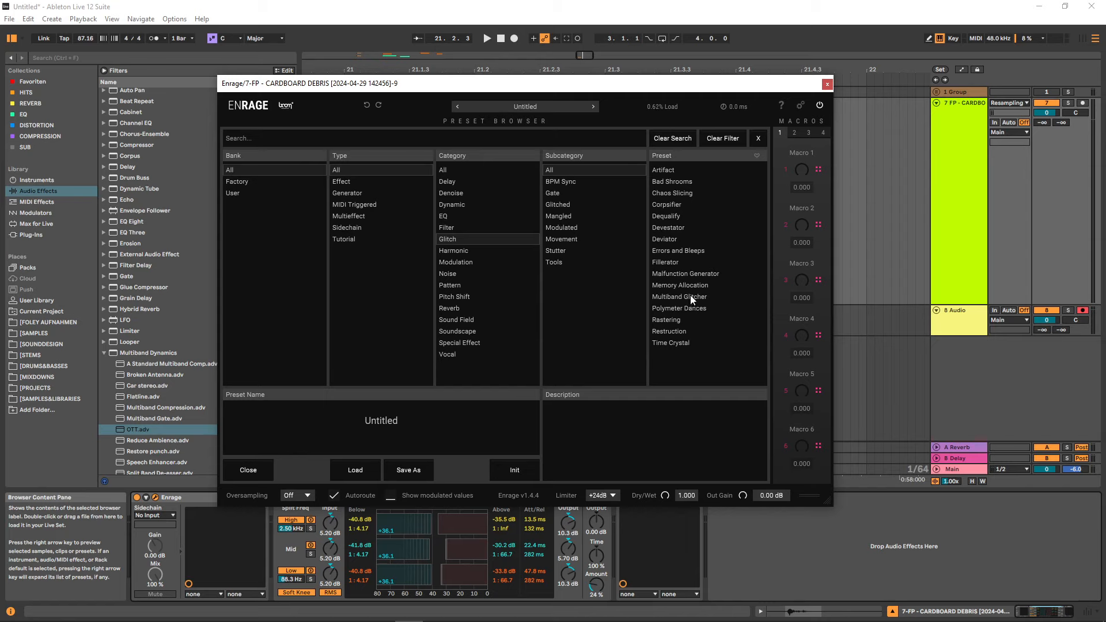
{"action": "left_click", "coordinate": [692, 297]}
{"action": "key", "text": "space"}
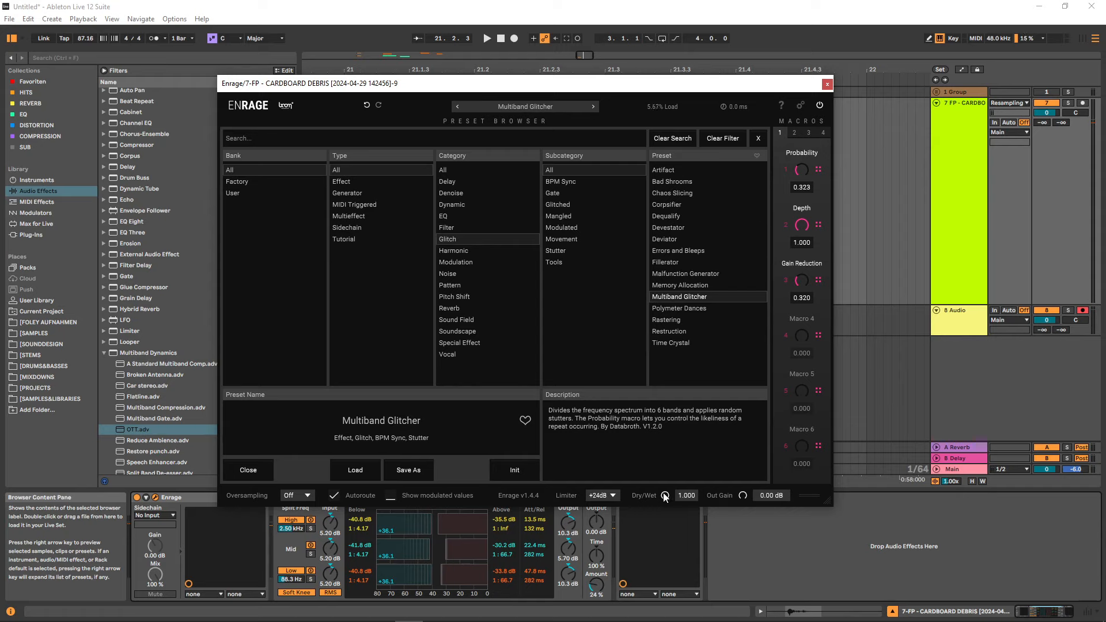
{"action": "left_click_drag", "start_coordinate": [664, 497], "coordinate": [664, 505]}
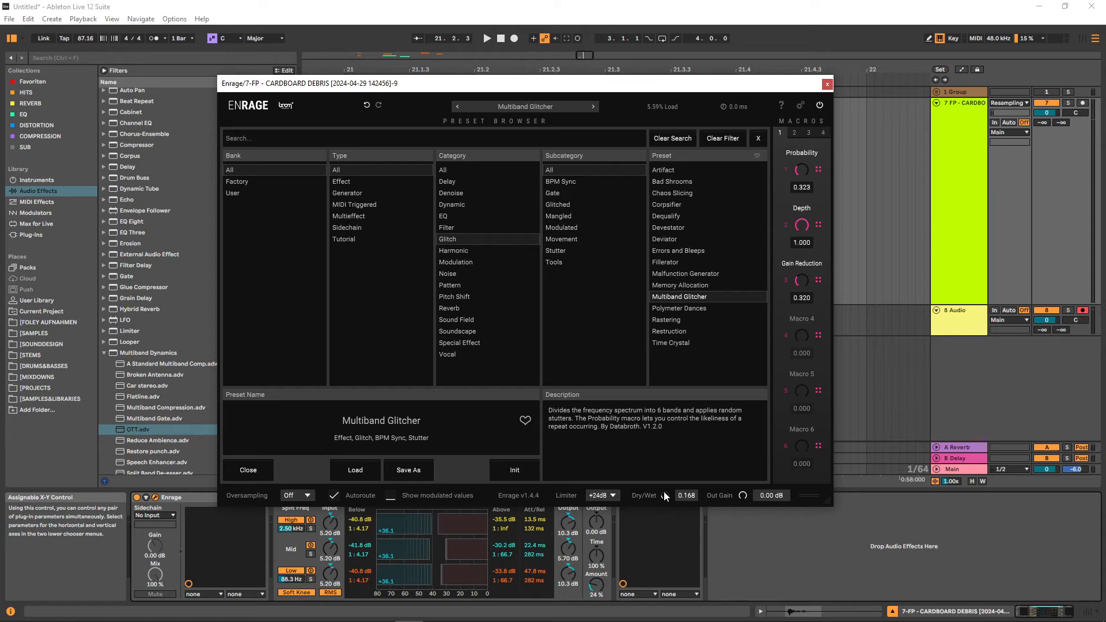
{"action": "key", "text": "space"}
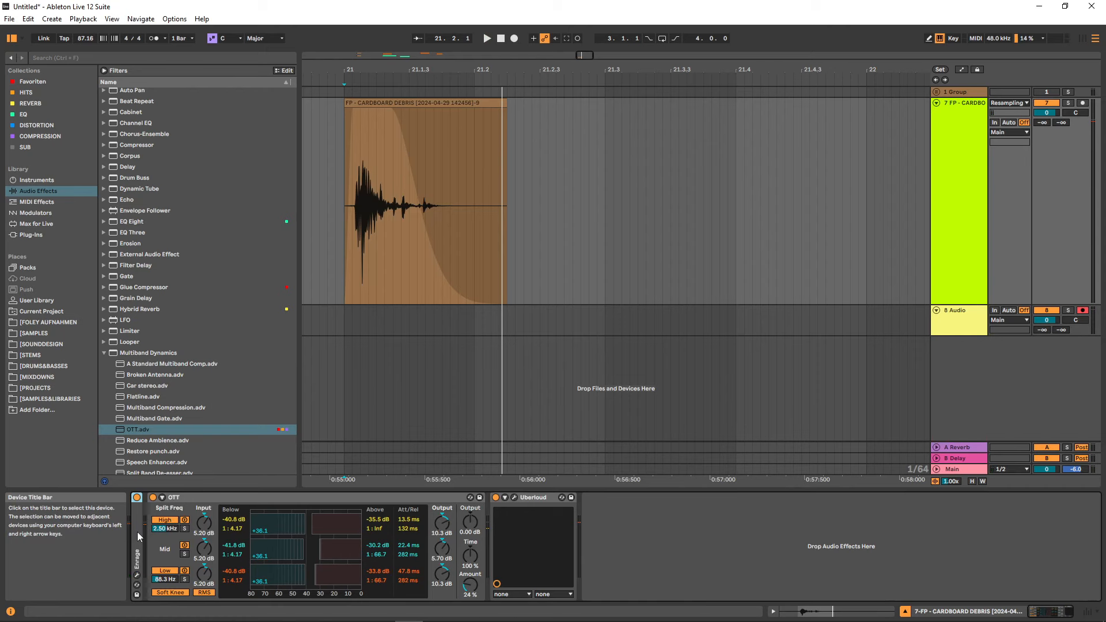
Duplicate Enrage and load the Modulation preset Chorus Dynamic in the copy with Dry/Wet at 0.308
{"action": "key", "text": "ctrl+d"}
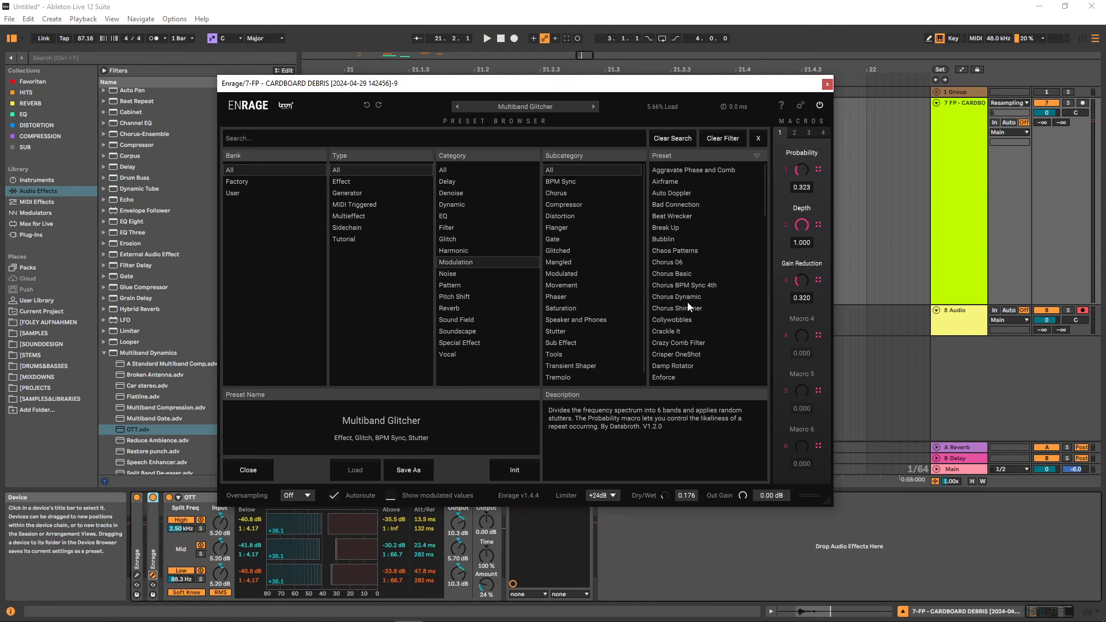
{"action": "left_click", "coordinate": [688, 295]}
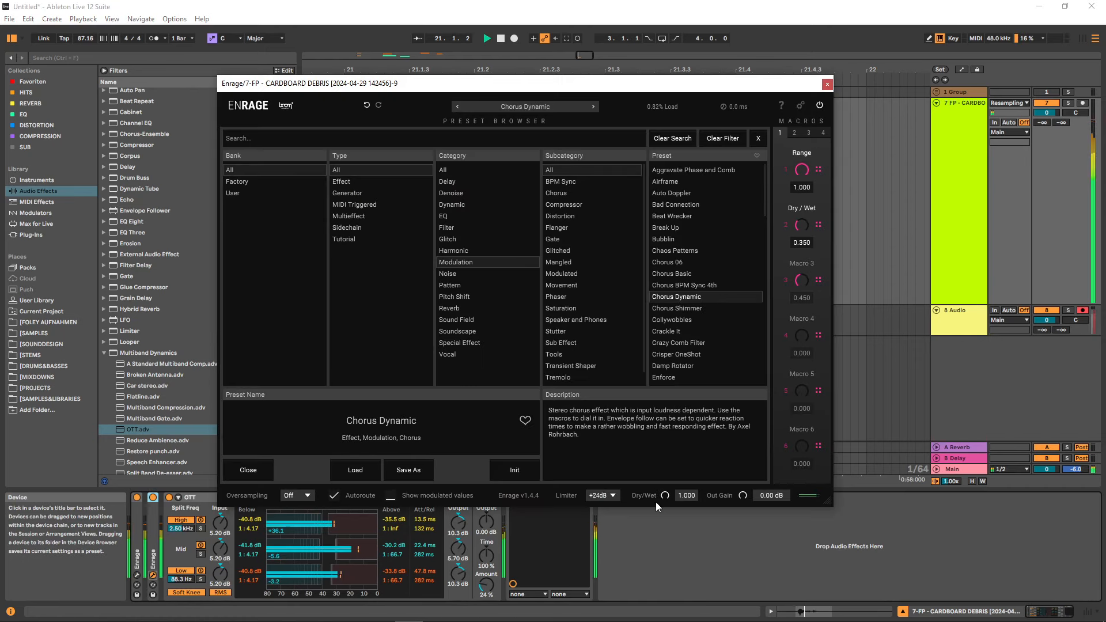
{"action": "left_click_drag", "start_coordinate": [665, 495], "coordinate": [665, 498]}
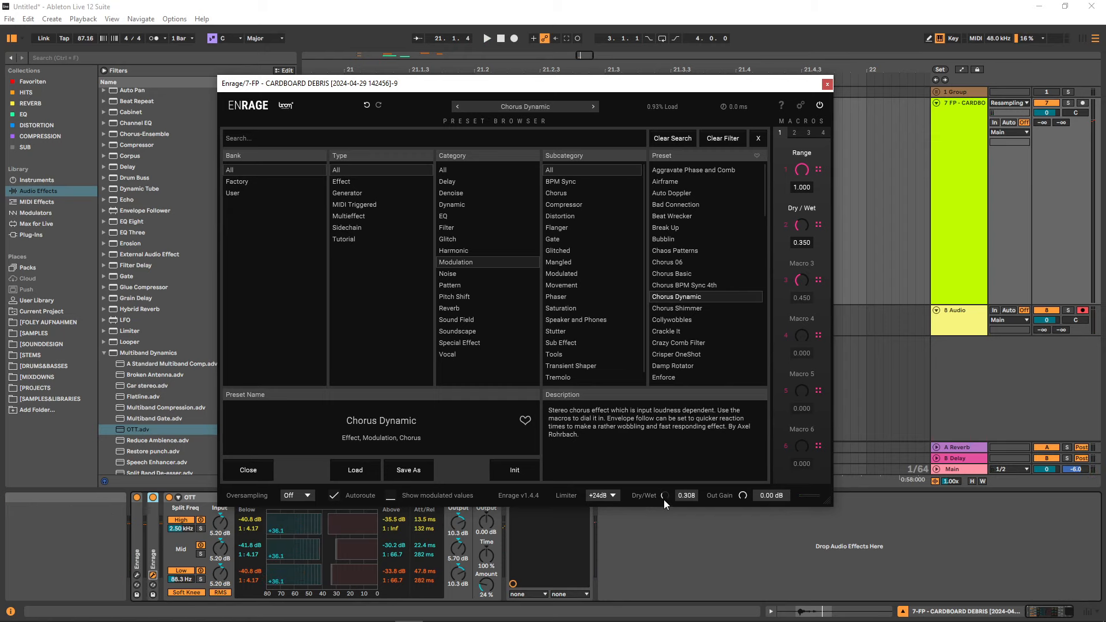
{"action": "key", "text": "space"}
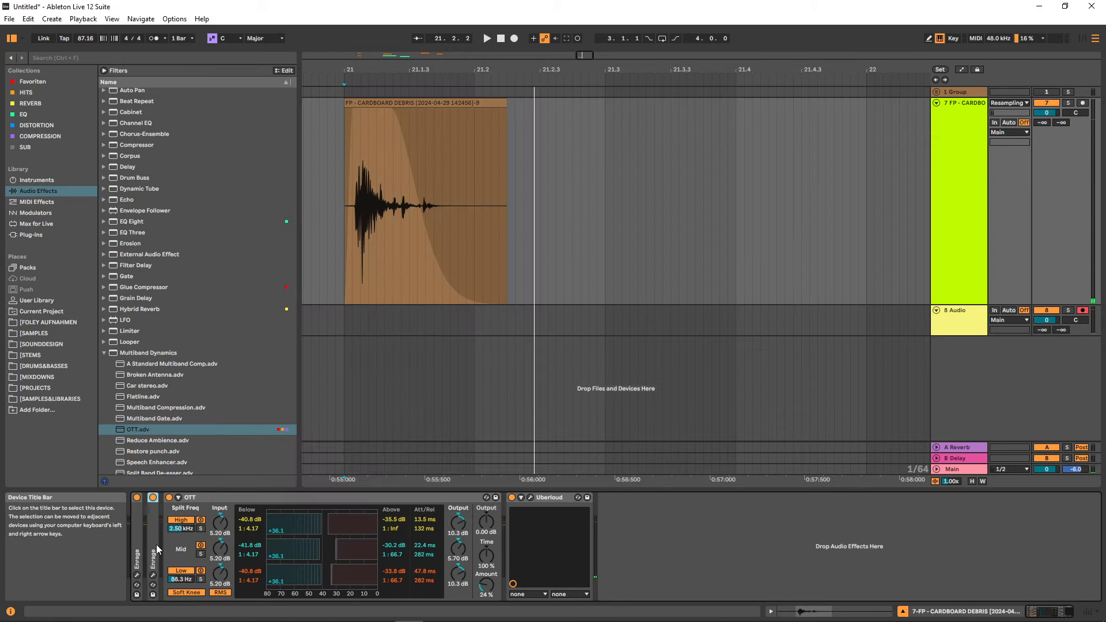
Duplicate the second Enrage and load the Notch Movement preset in the copy with Dry/Wet at 0.200
{"action": "key", "text": "ctrl+d"}
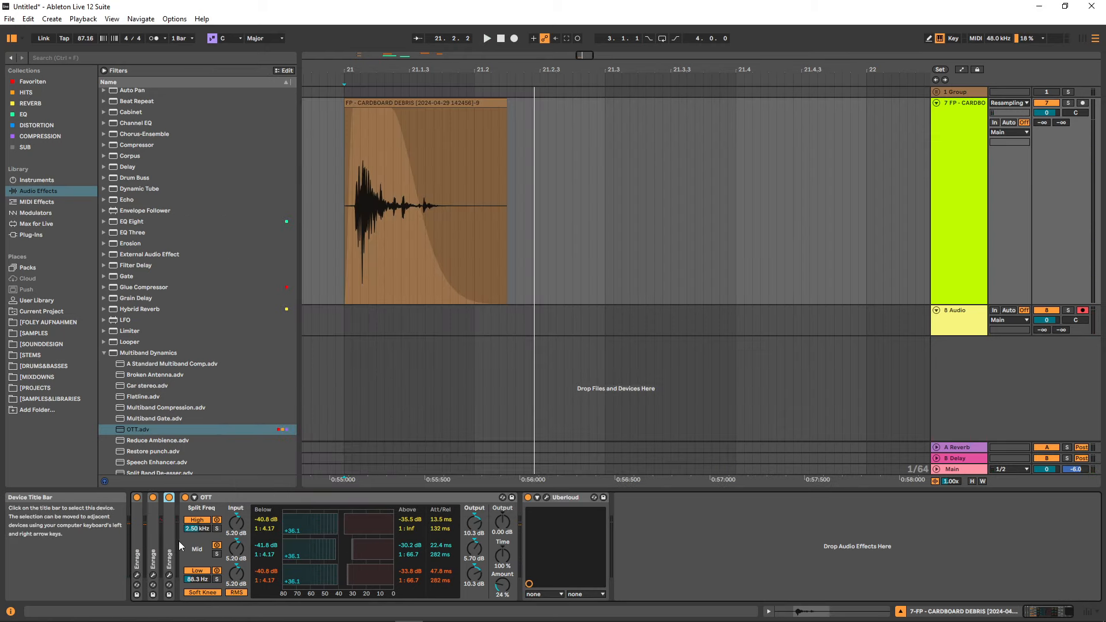
{"action": "left_click", "coordinate": [169, 575]}
{"action": "scroll", "coordinate": [698, 309], "scroll_direction": "down", "scroll_amount": 3}
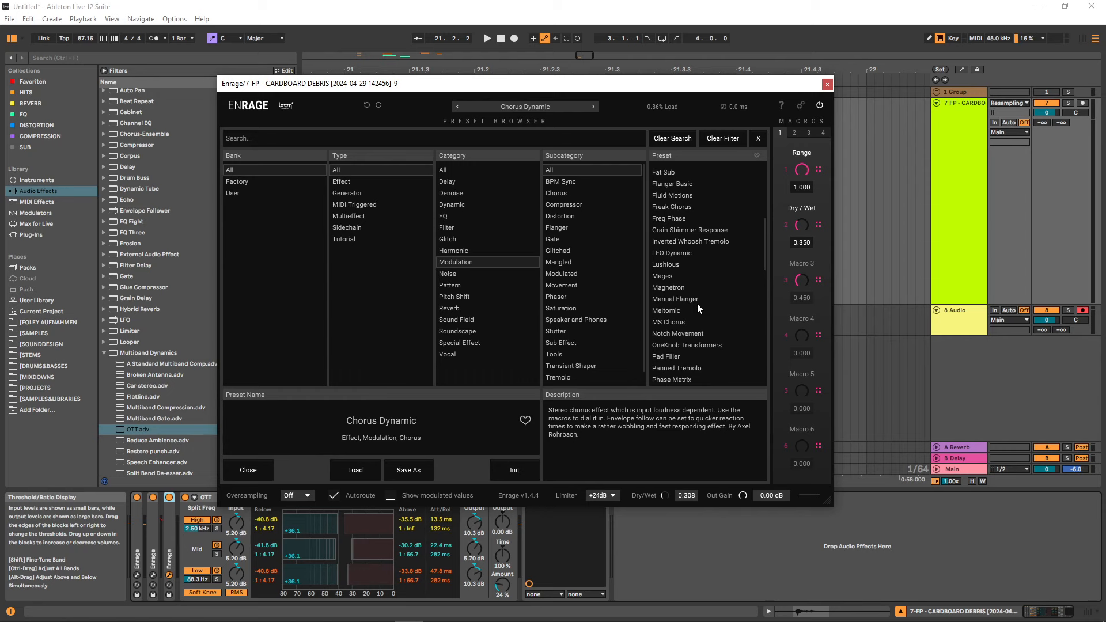
{"action": "left_click", "coordinate": [691, 334]}
{"action": "key", "text": "space"}
{"action": "left_click_drag", "start_coordinate": [667, 498], "coordinate": [667, 548]}
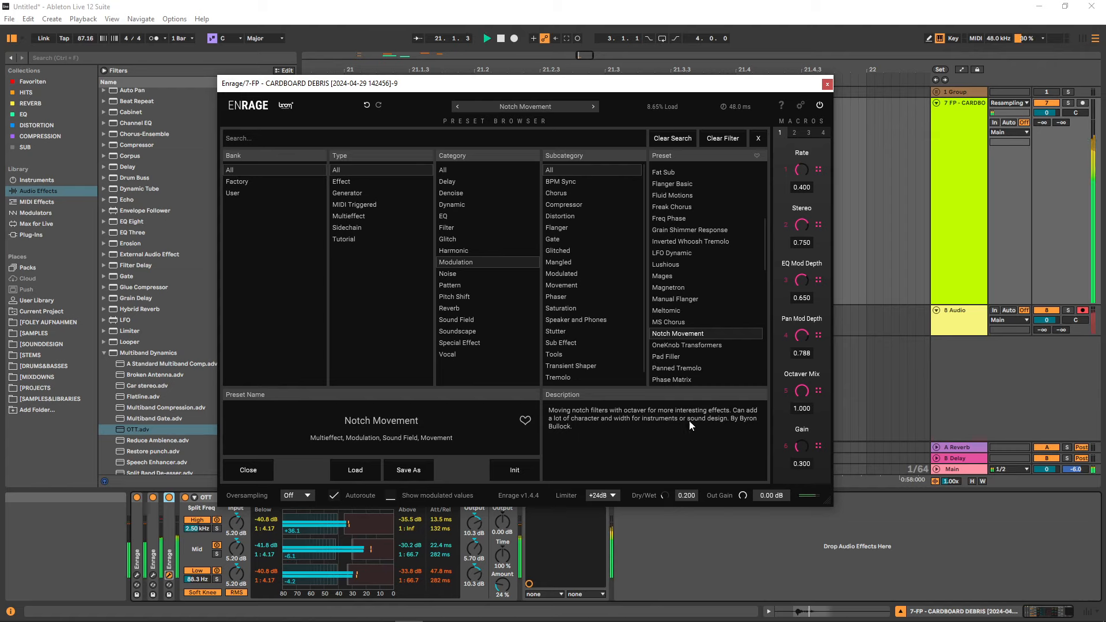
Add a fourth Enrage copy using the Crazy Comb Filter preset with Dry/Wet at 0.156, and audition the clip
{"action": "key", "text": "ctrl+d"}
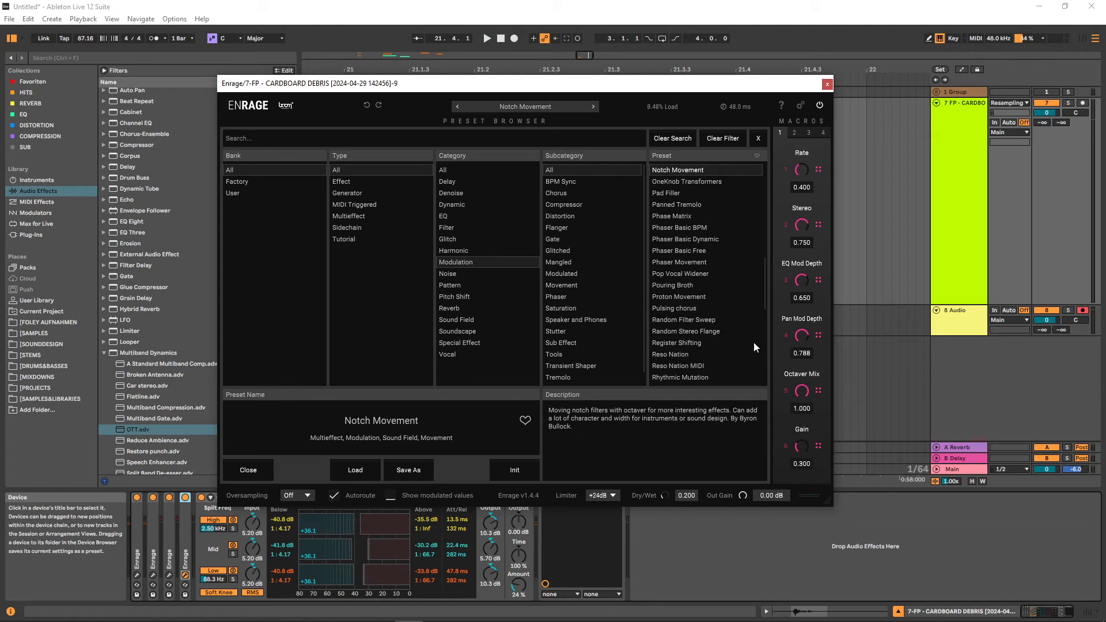
{"action": "scroll", "coordinate": [700, 337], "scroll_direction": "up", "scroll_amount": 10}
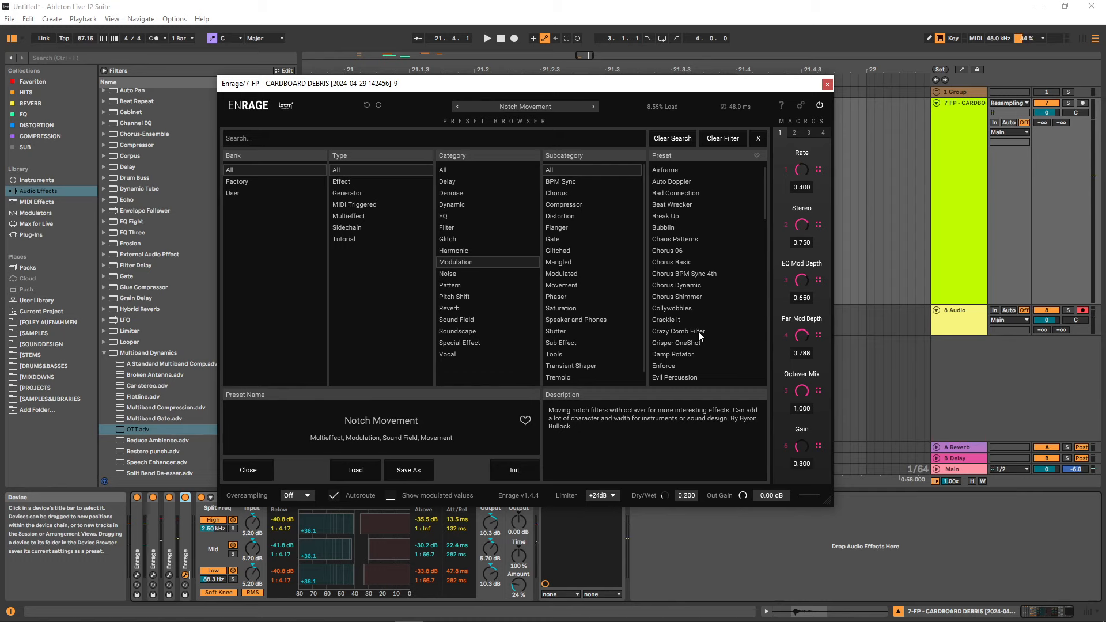
{"action": "left_click", "coordinate": [699, 333]}
{"action": "key", "text": "space"}
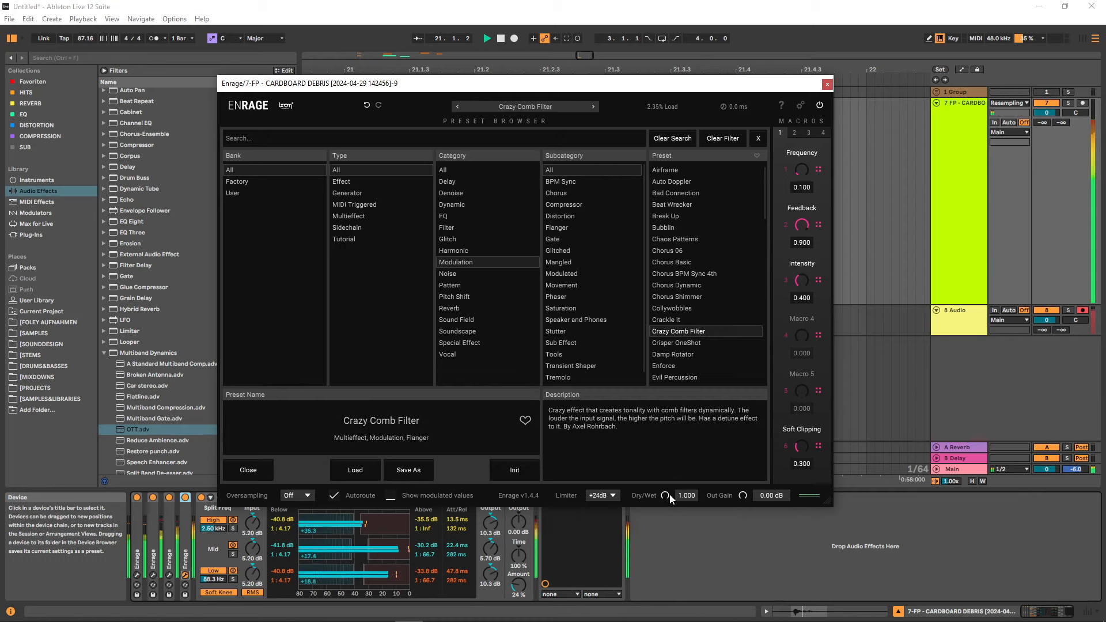
{"action": "left_click_drag", "start_coordinate": [671, 498], "coordinate": [673, 542]}
{"action": "key", "text": "space"}
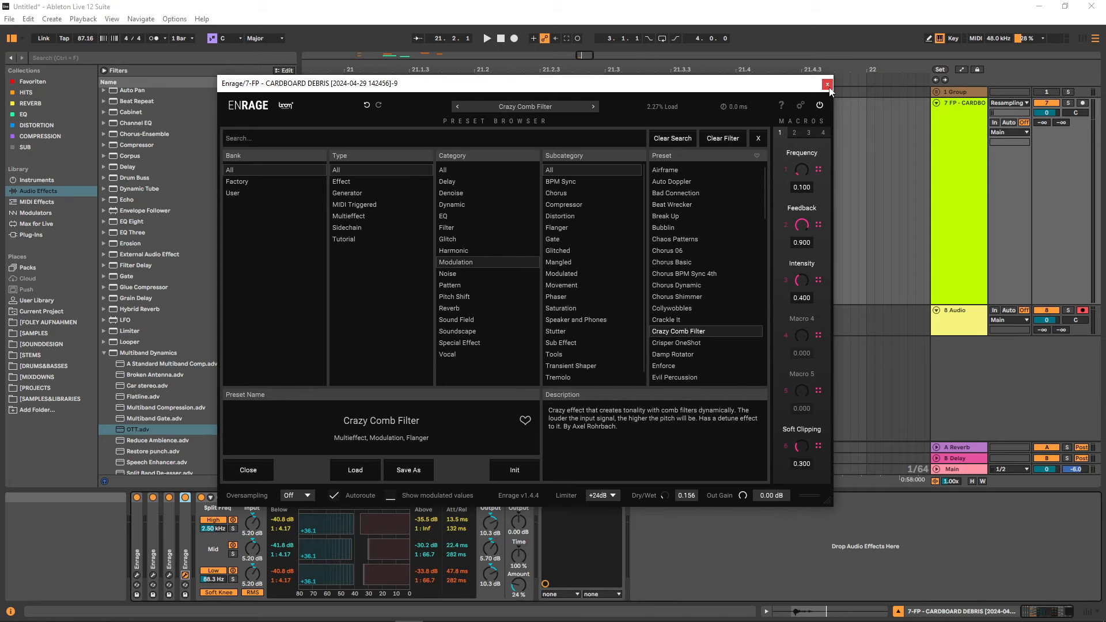
{"action": "left_click", "coordinate": [828, 86]}
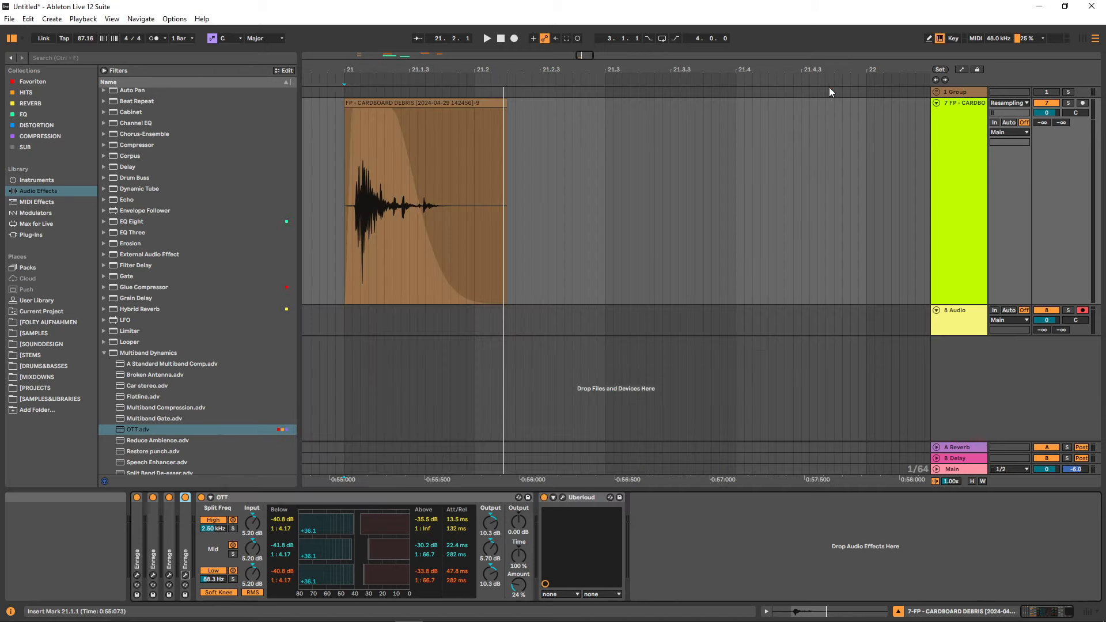
Add a fifth Enrage copy using the Meltomic preset with Dry/Wet at 0.176, and audition the clip
{"action": "key", "text": "ctrl+d"}
{"action": "scroll", "coordinate": [698, 302], "scroll_direction": "down", "scroll_amount": 4}
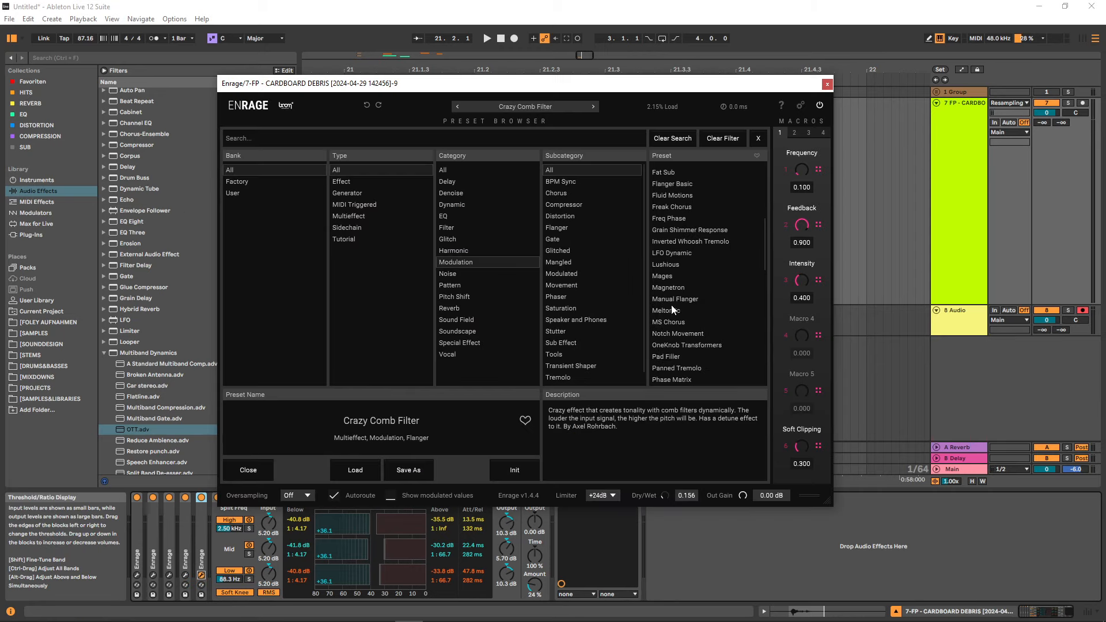
{"action": "left_click", "coordinate": [671, 310]}
{"action": "key", "text": "space"}
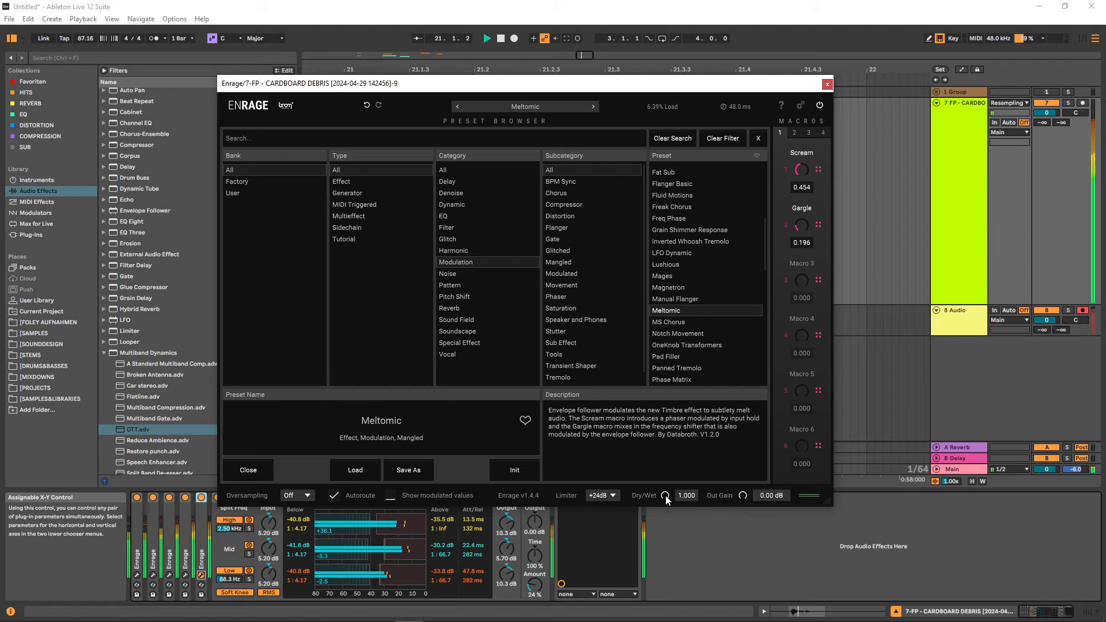
{"action": "left_click_drag", "start_coordinate": [667, 498], "coordinate": [659, 617]}
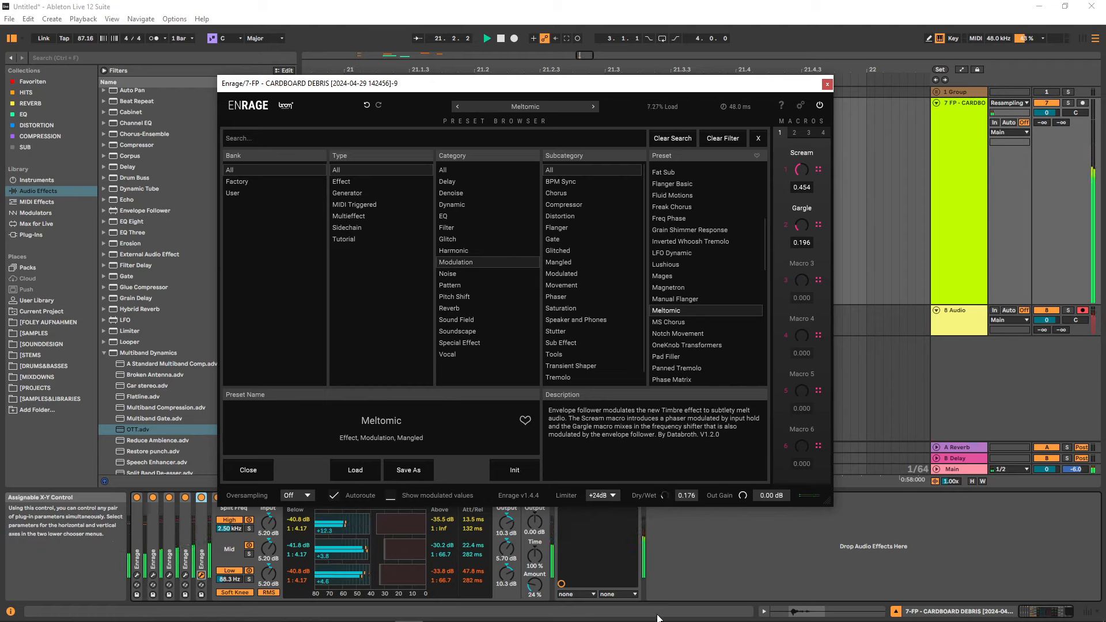
{"action": "key", "text": "space"}
Add a sixth Enrage copy using the Splishy Passage preset with Dry/Wet at 0.176, and audition the clip
{"action": "key", "text": "ctrl+d"}
{"action": "scroll", "coordinate": [698, 314], "scroll_direction": "down", "scroll_amount": 5}
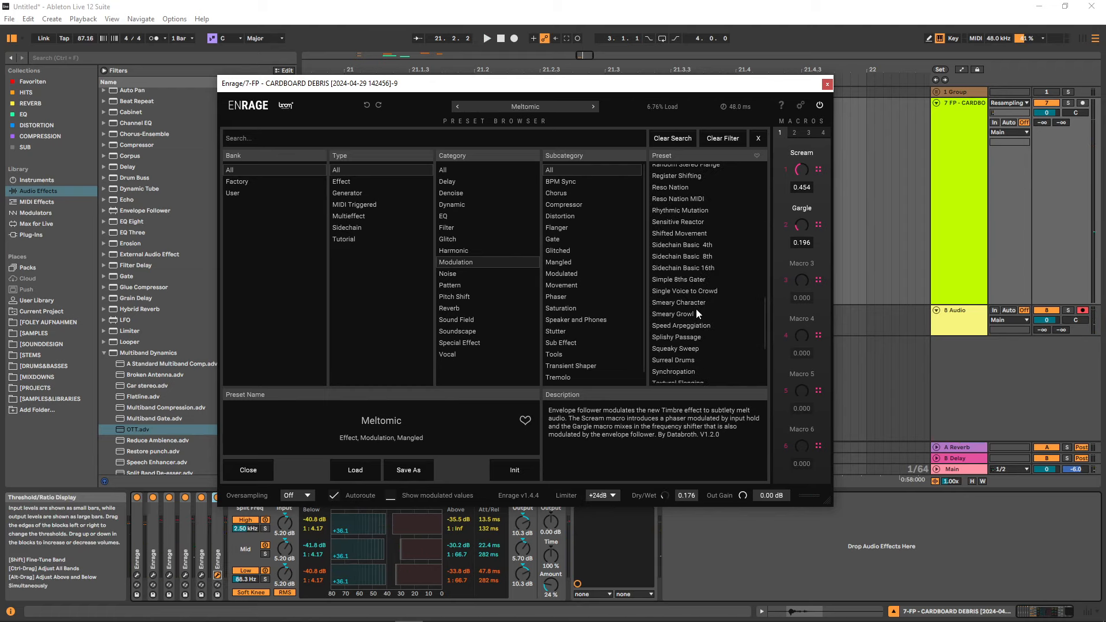
{"action": "left_click", "coordinate": [677, 337]}
{"action": "key", "text": "space"}
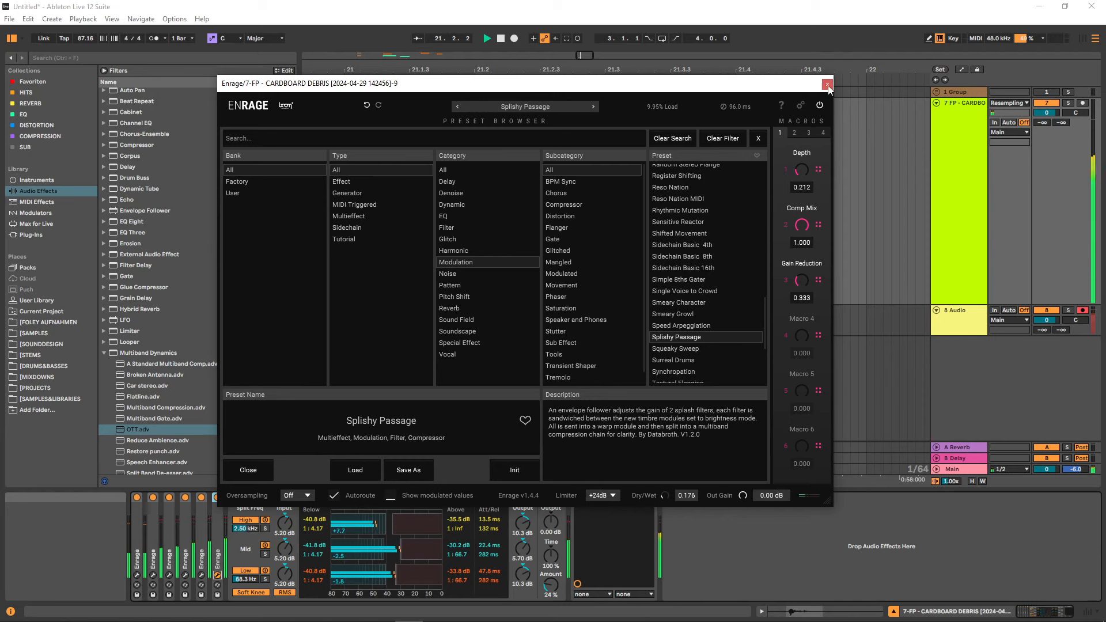
{"action": "key", "text": "space"}
Add a seventh Enrage copy with preset Evil Percussion, Dry/Wet 0.108, Reverb Size 0.276 and Reverb Mix 0.152, and audition the clip
{"action": "key", "text": "ctrl+d"}
{"action": "key", "text": "space"}
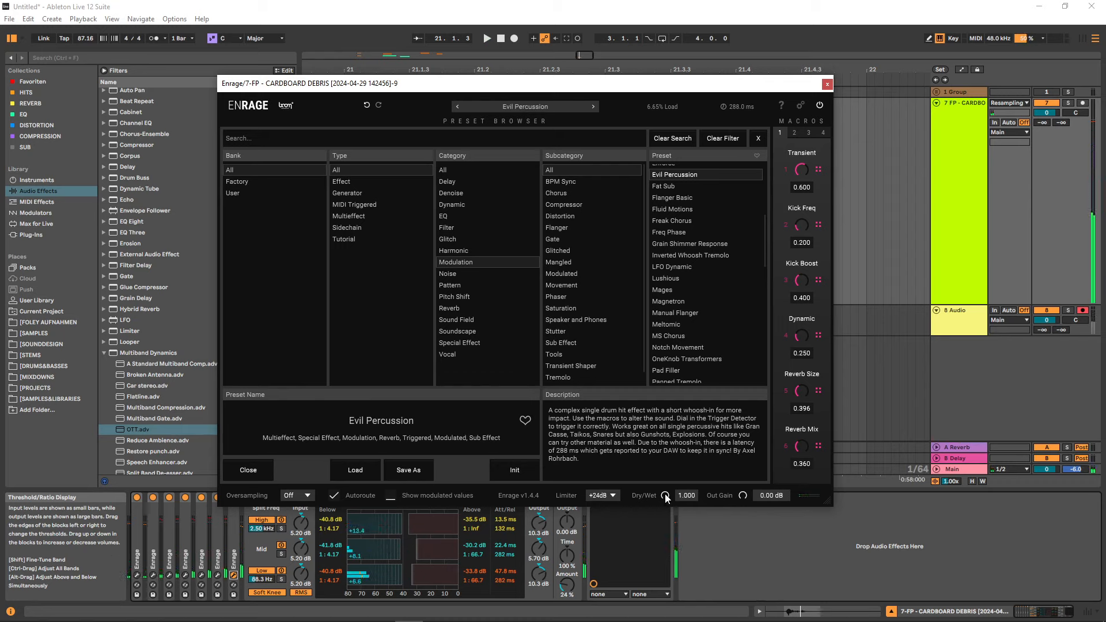
{"action": "scroll", "coordinate": [667, 499], "scroll_direction": "down", "scroll_amount": 5}
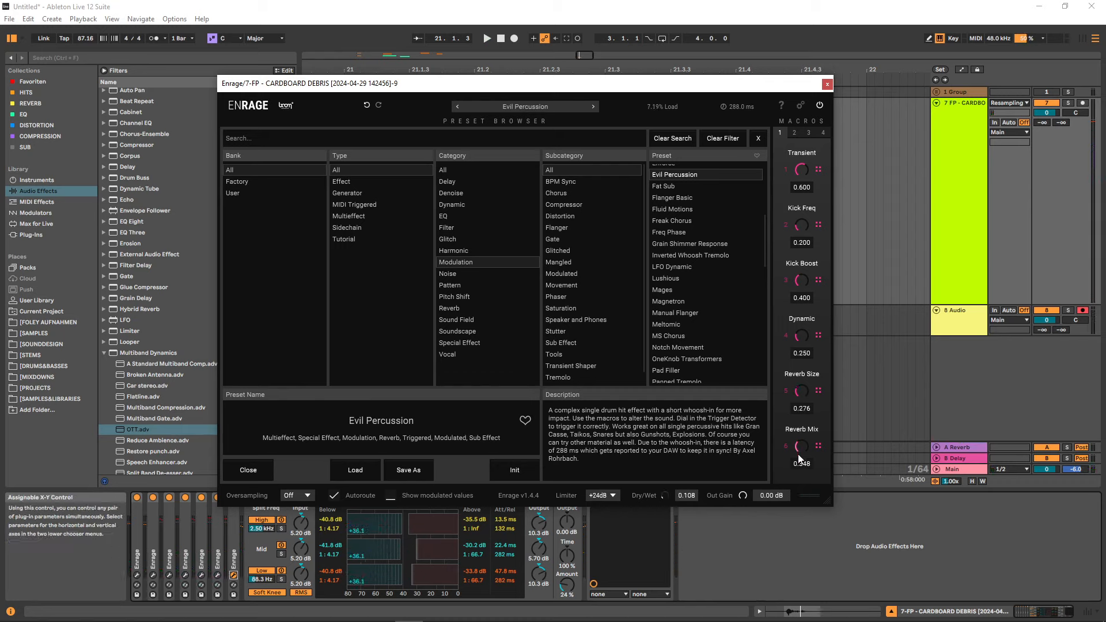
{"action": "key", "text": "space"}
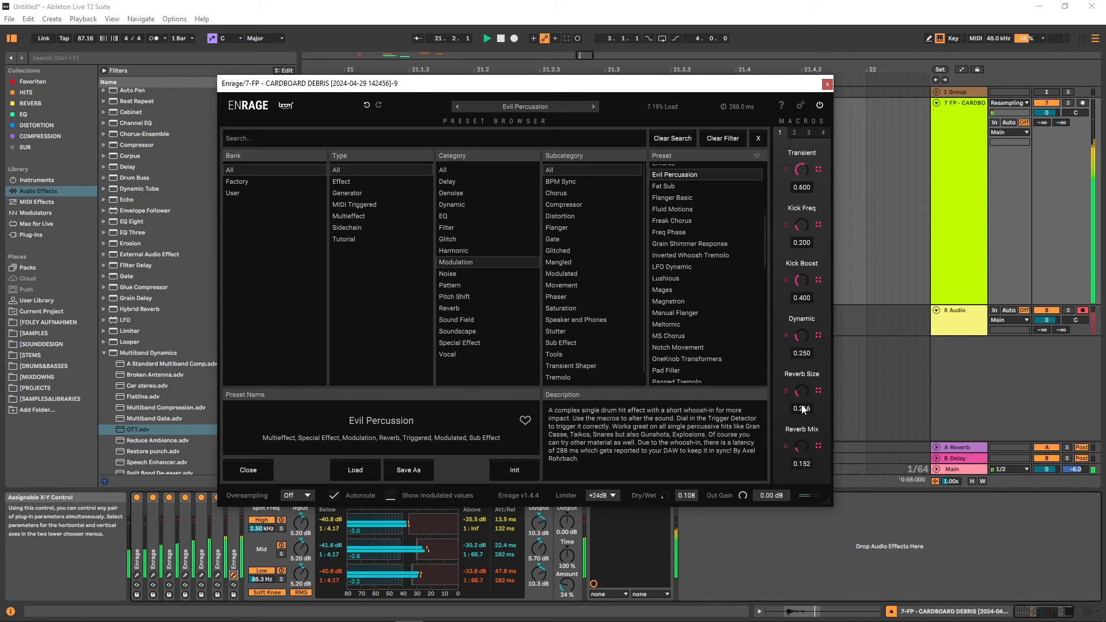
Add an eighth Enrage copy using the Damp Rotator preset with Dry/Wet at 0.132, and audition the clip
{"action": "key", "text": "space"}
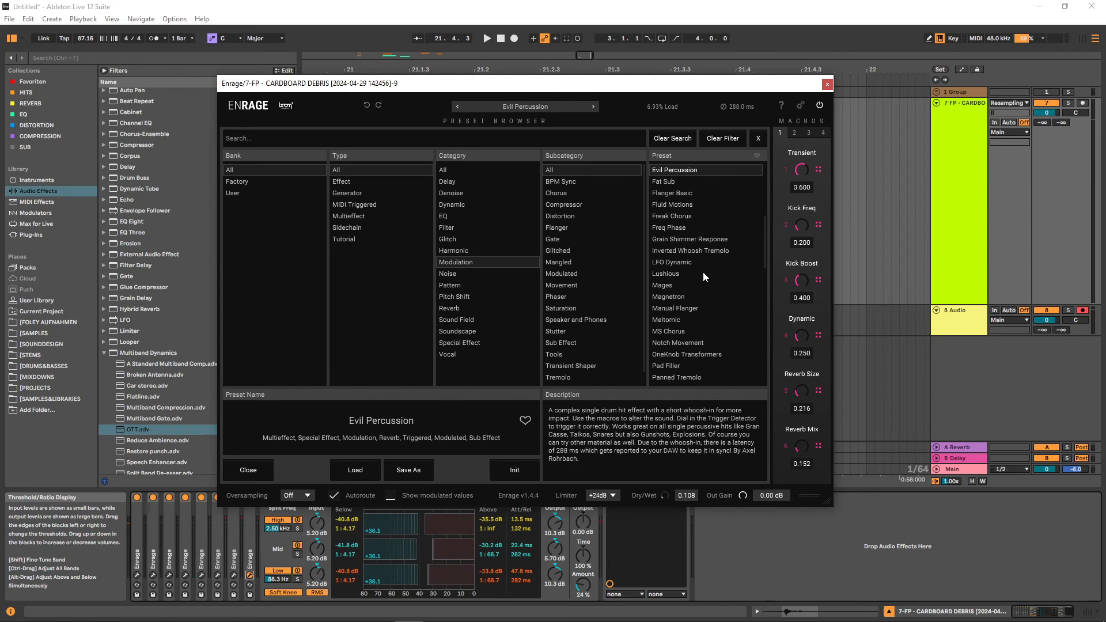
{"action": "scroll", "coordinate": [705, 265], "scroll_direction": "up", "scroll_amount": 2}
{"action": "key", "text": "Up"}
{"action": "key", "text": "Up"}
{"action": "key", "text": "space"}
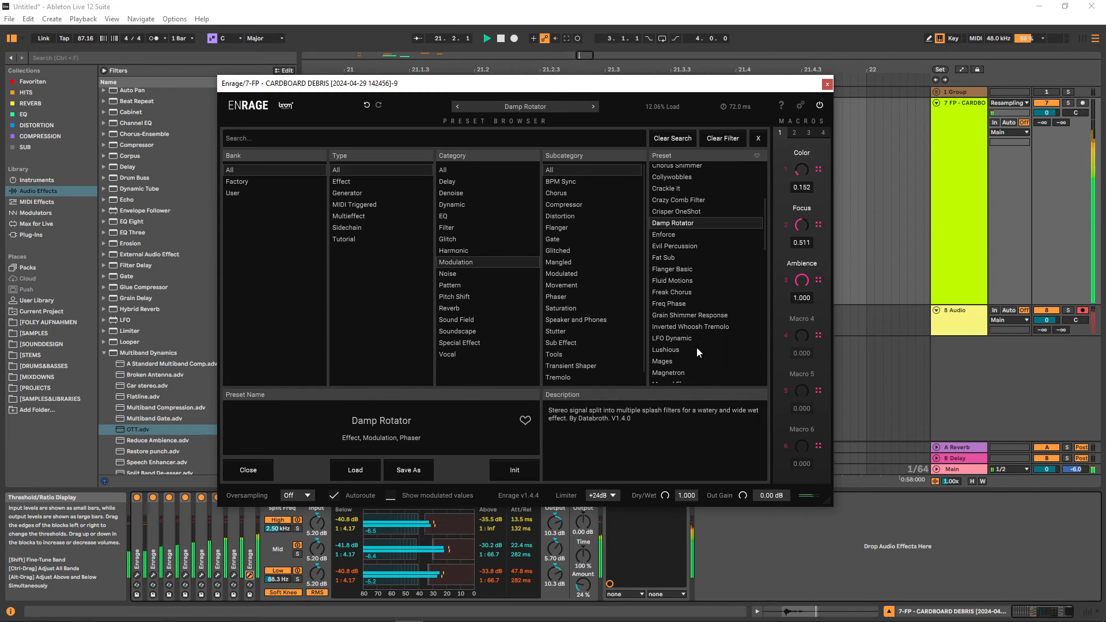
{"action": "left_click_drag", "start_coordinate": [662, 498], "coordinate": [655, 620]}
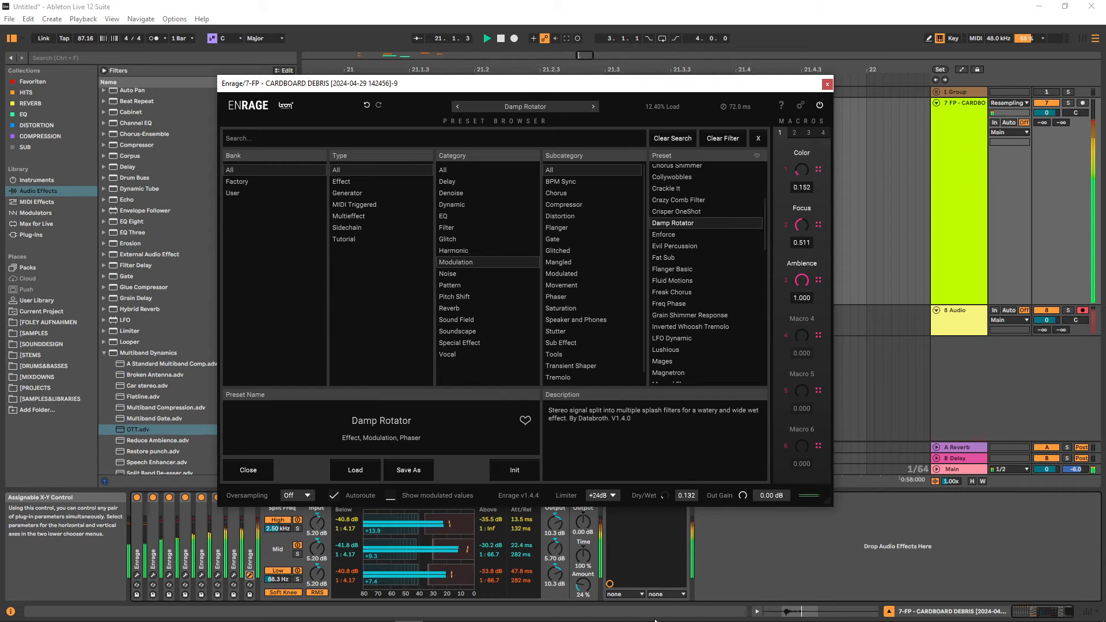
{"action": "left_click", "coordinate": [828, 85]}
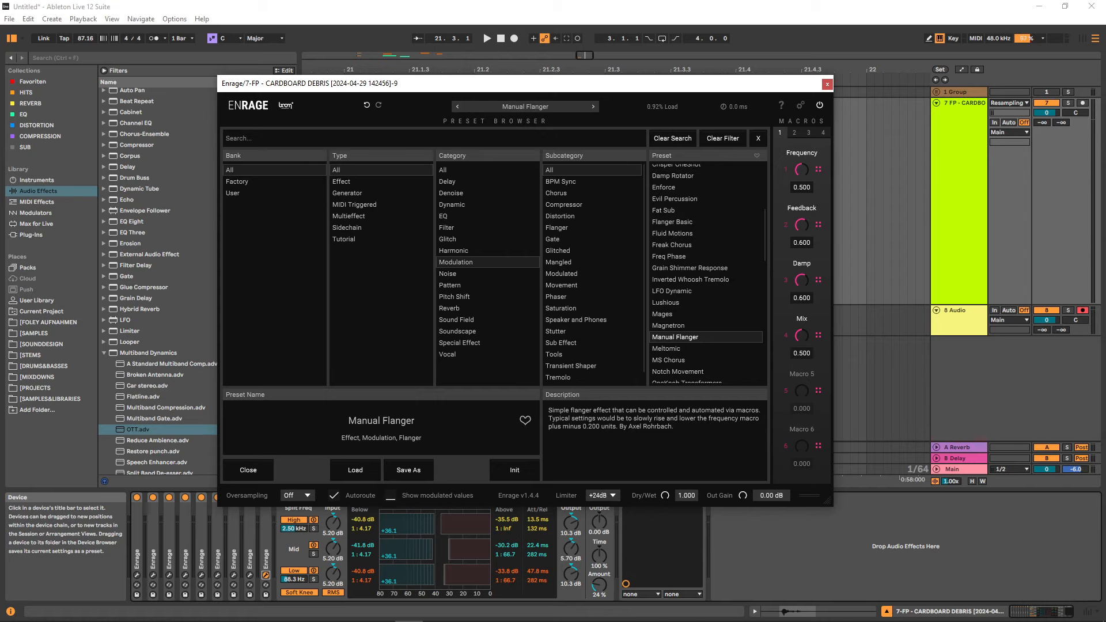
Add a ninth Enrage copy using the Manual Flanger preset with Dry/Wet at 0.164, and audition the clip
{"action": "left_click_drag", "start_coordinate": [669, 500], "coordinate": [660, 616]}
{"action": "key", "text": "space"}
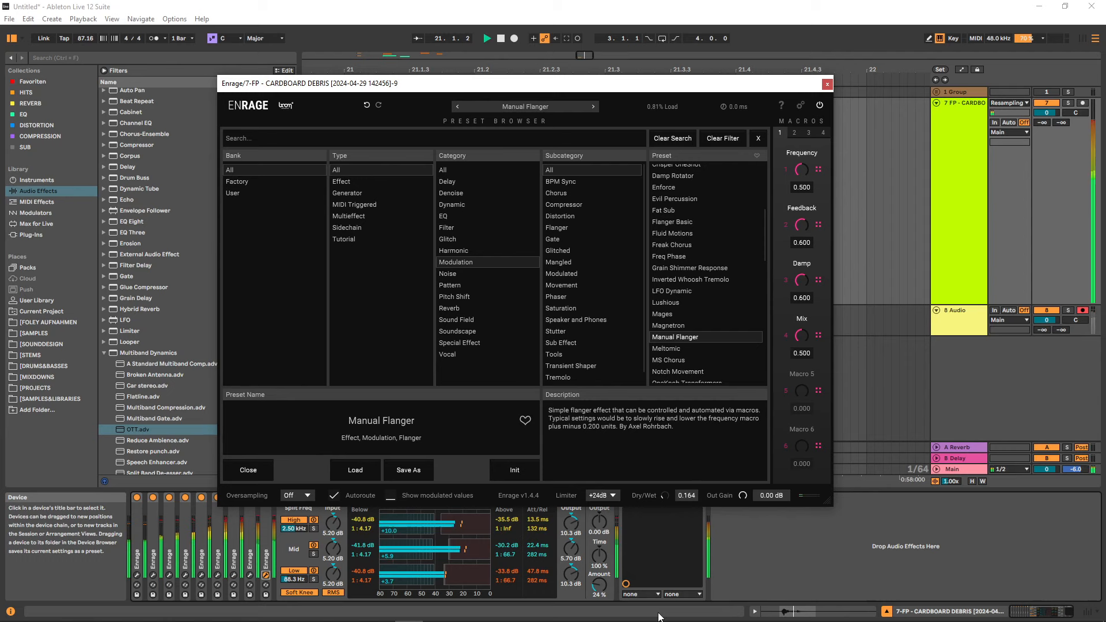
{"action": "left_click", "coordinate": [827, 84]}
{"action": "key", "text": "space"}
Insert EQ Eight before OTT, boost 40.8 Hz and 4.26 kHz by 1.12 dB, cut 138 Hz by 3.10 dB, and audition the clip
{"action": "double_click", "coordinate": [132, 222]}
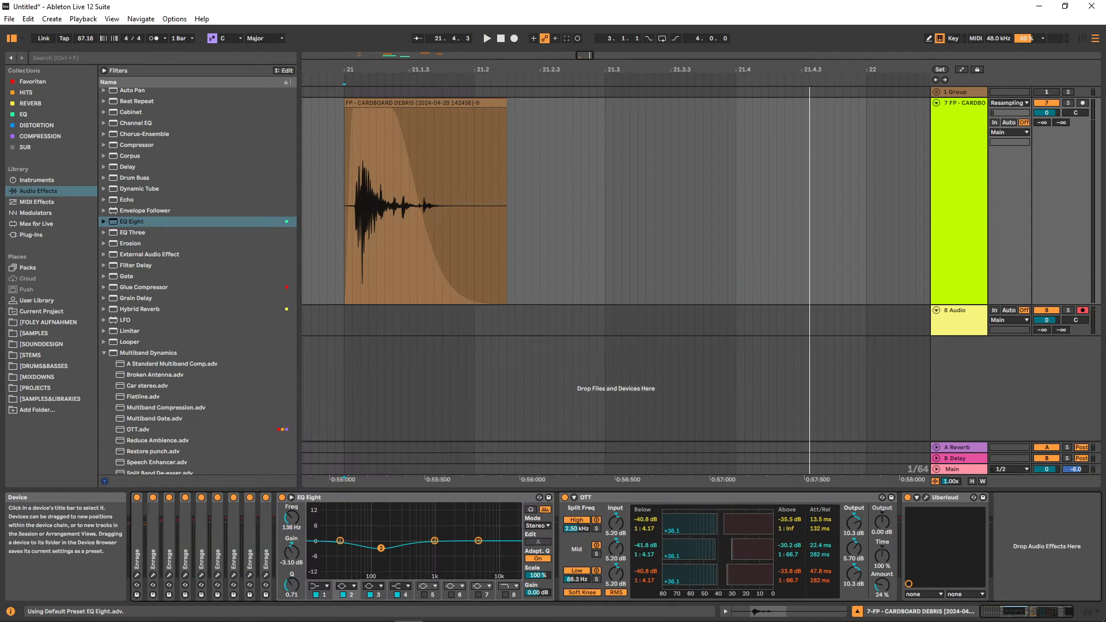
{"action": "left_click_drag", "start_coordinate": [434, 540], "coordinate": [474, 538]}
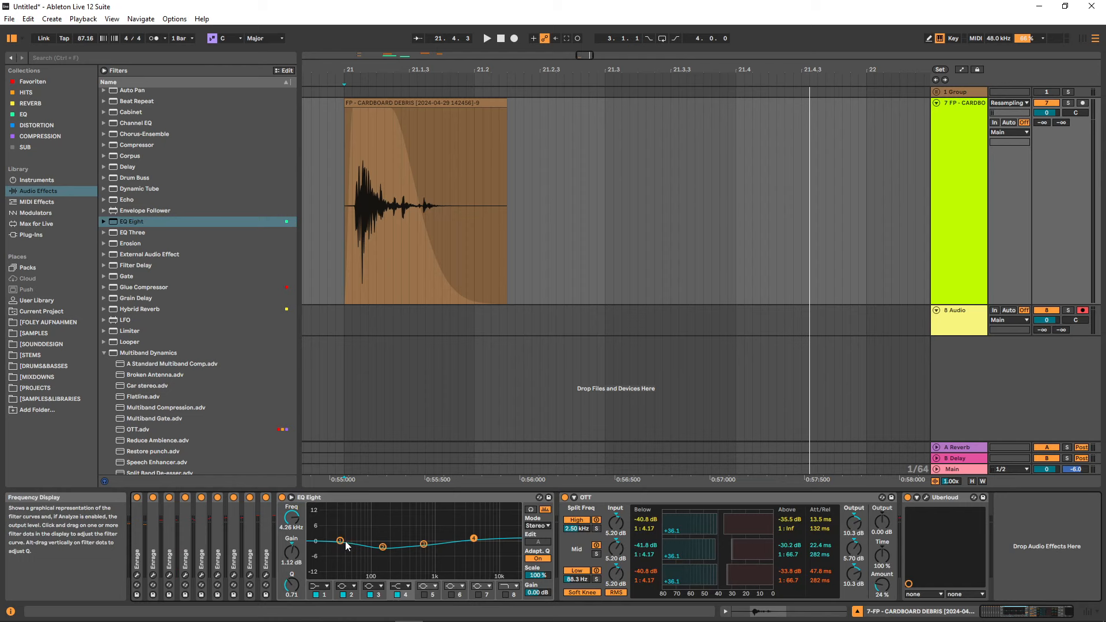
{"action": "left_click_drag", "start_coordinate": [346, 546], "coordinate": [354, 543]}
{"action": "key", "text": "space"}
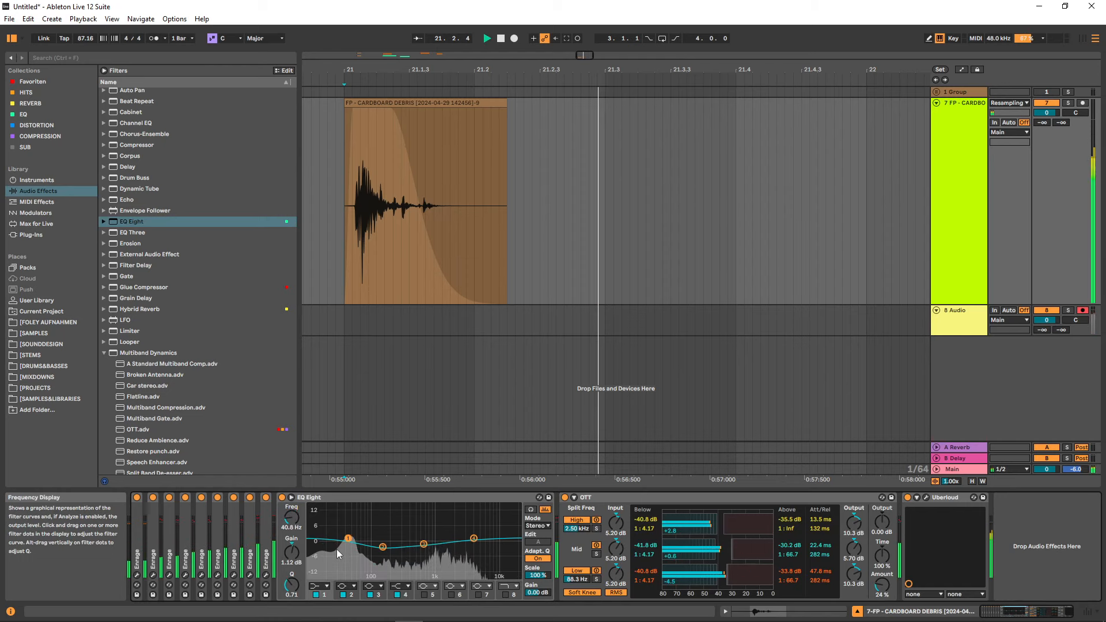
{"action": "key", "text": "space"}
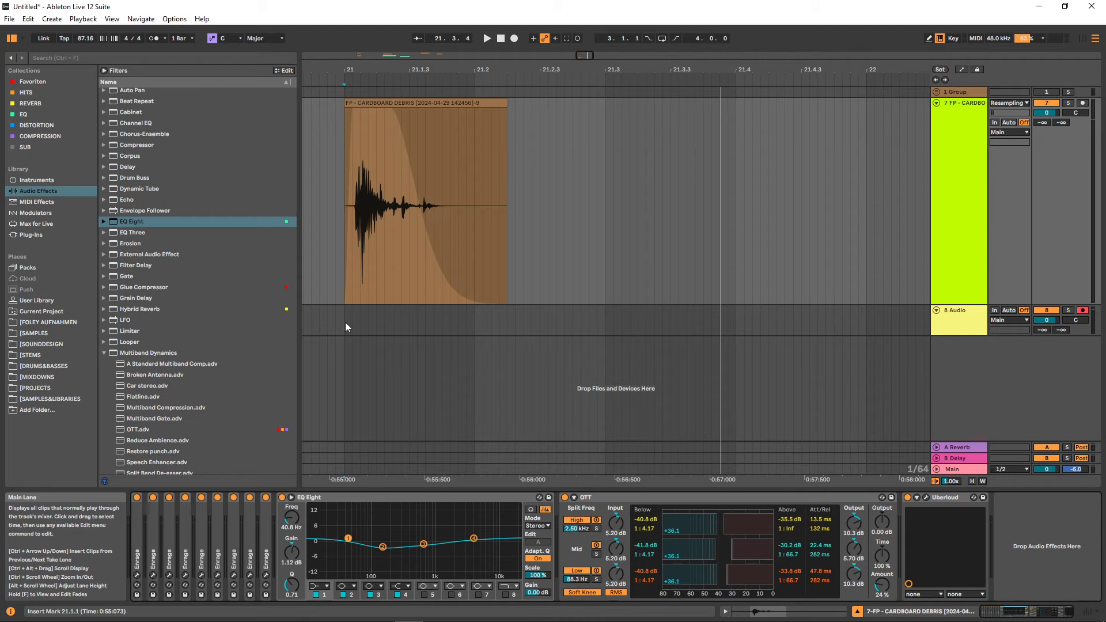
Group the nine Enrage devices into an Audio Effect Rack and compare the clip with the rack bypassed and active
{"action": "left_click", "coordinate": [164, 527]}
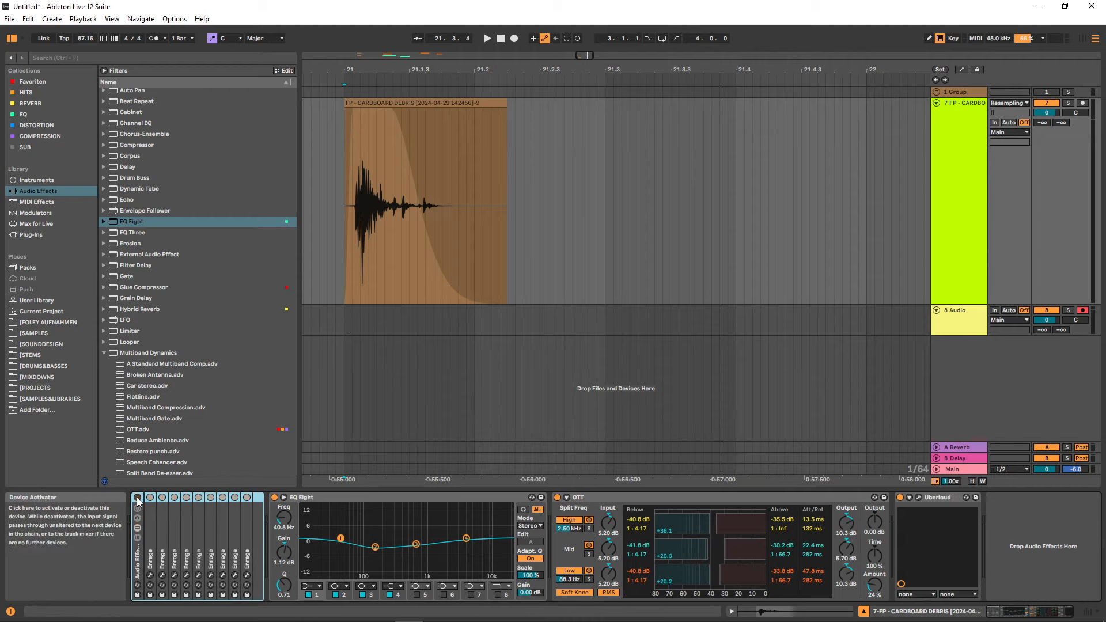
{"action": "left_click", "coordinate": [310, 355]}
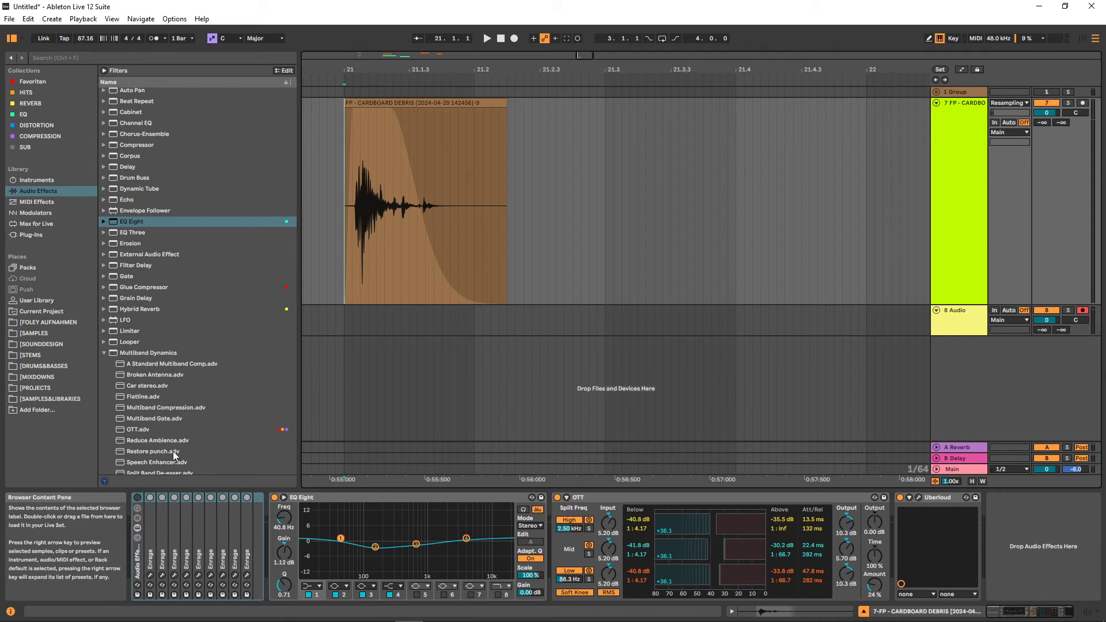
{"action": "key", "text": "space"}
{"action": "left_click", "coordinate": [138, 498]}
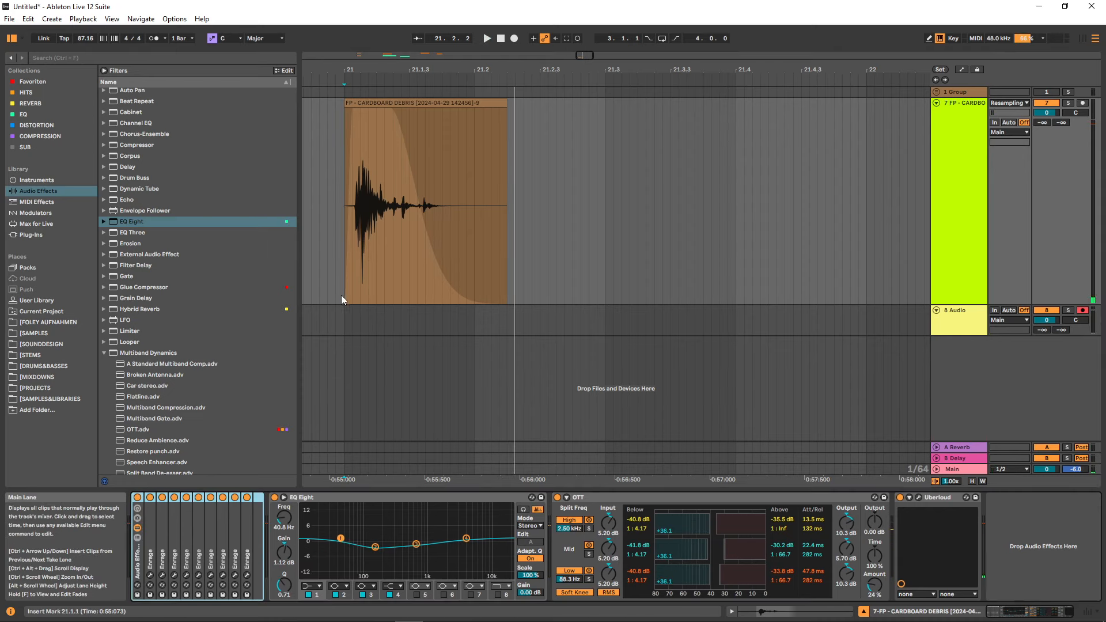
{"action": "key", "text": "space"}
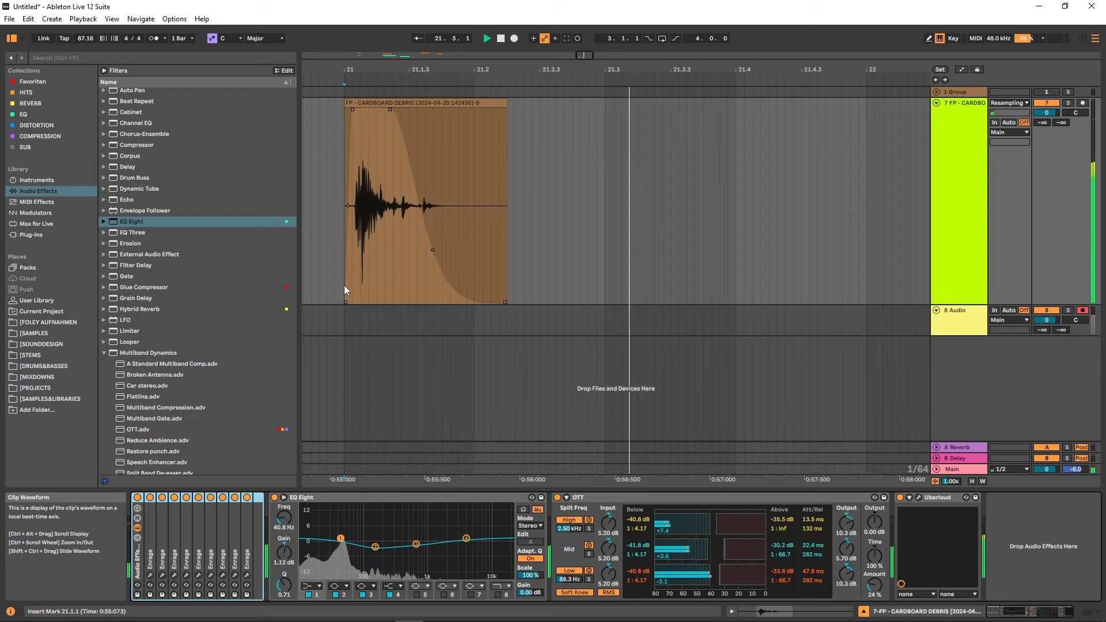
{"action": "key", "text": "space"}
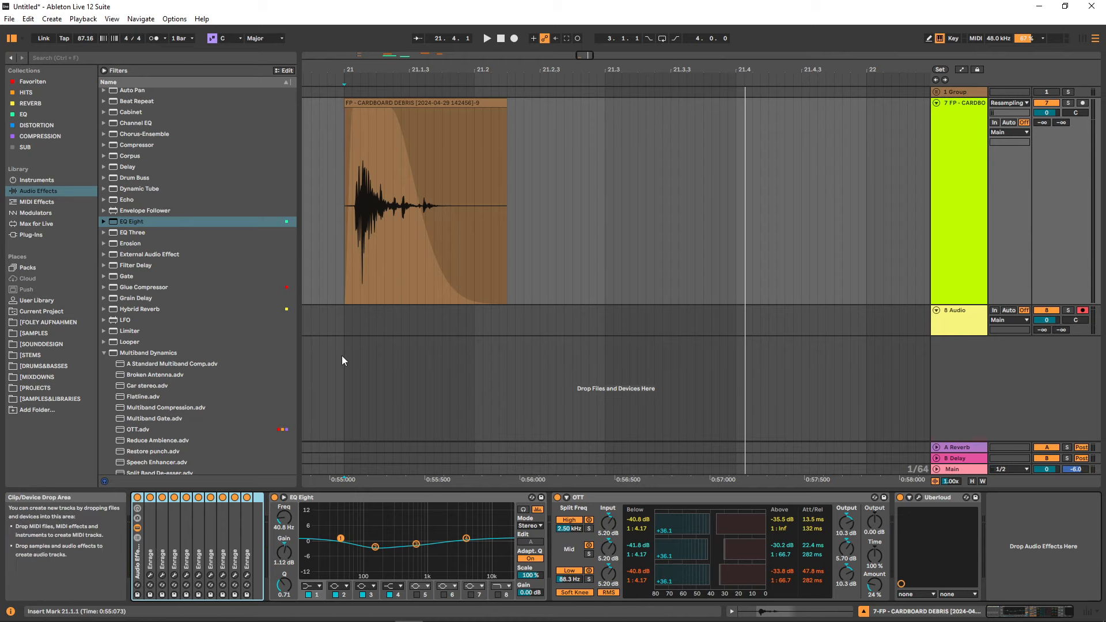
Resample the processed impact from 21.1.1, then transpose the recorded Audio 3 clip +48 semitones in Texture warp mode and audition it
{"action": "left_click", "coordinate": [344, 285]}
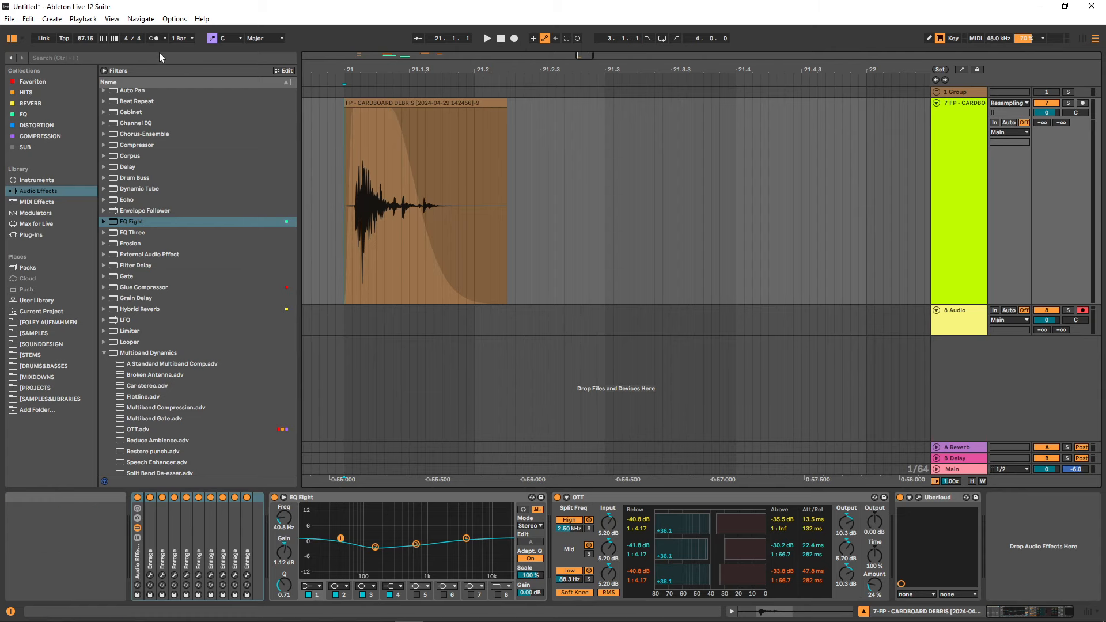
{"action": "left_click", "coordinate": [514, 38]}
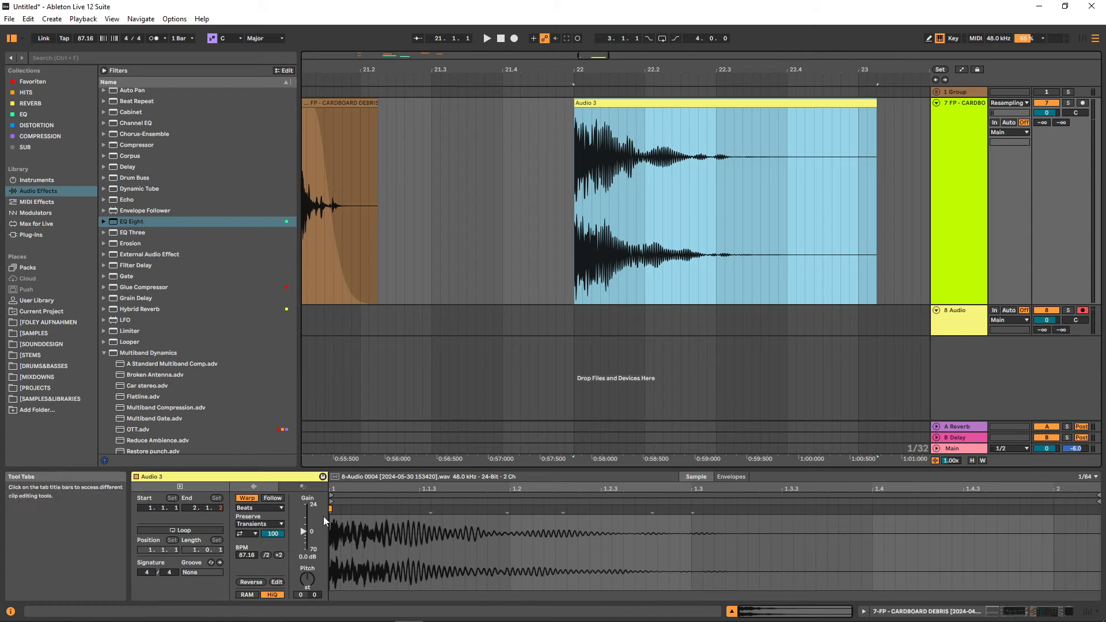
{"action": "left_click", "coordinate": [259, 508]}
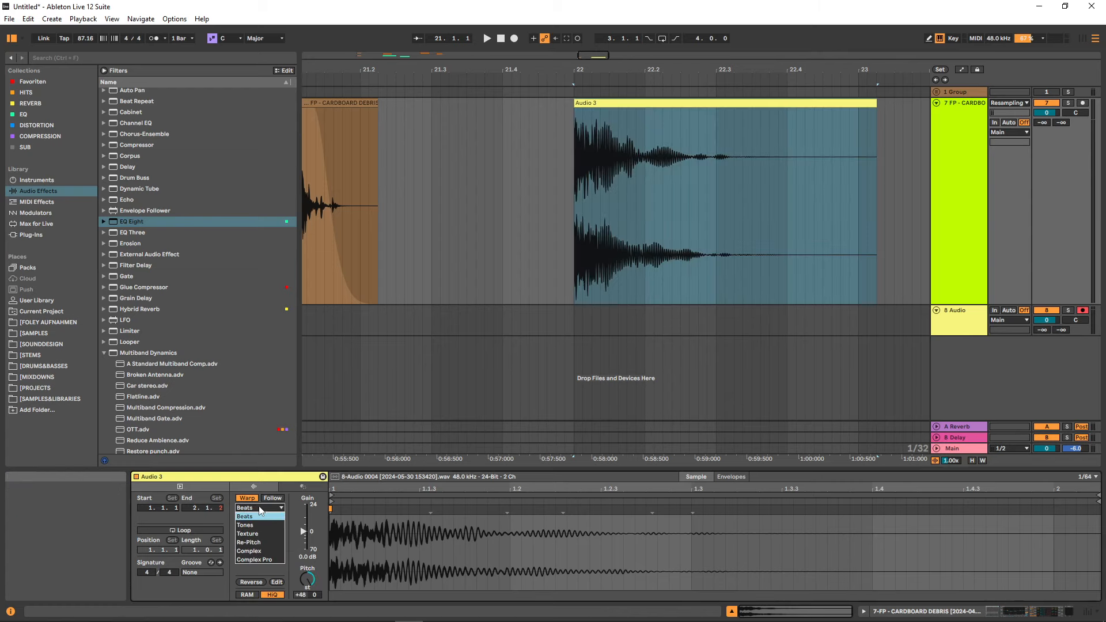
{"action": "left_click", "coordinate": [259, 534]}
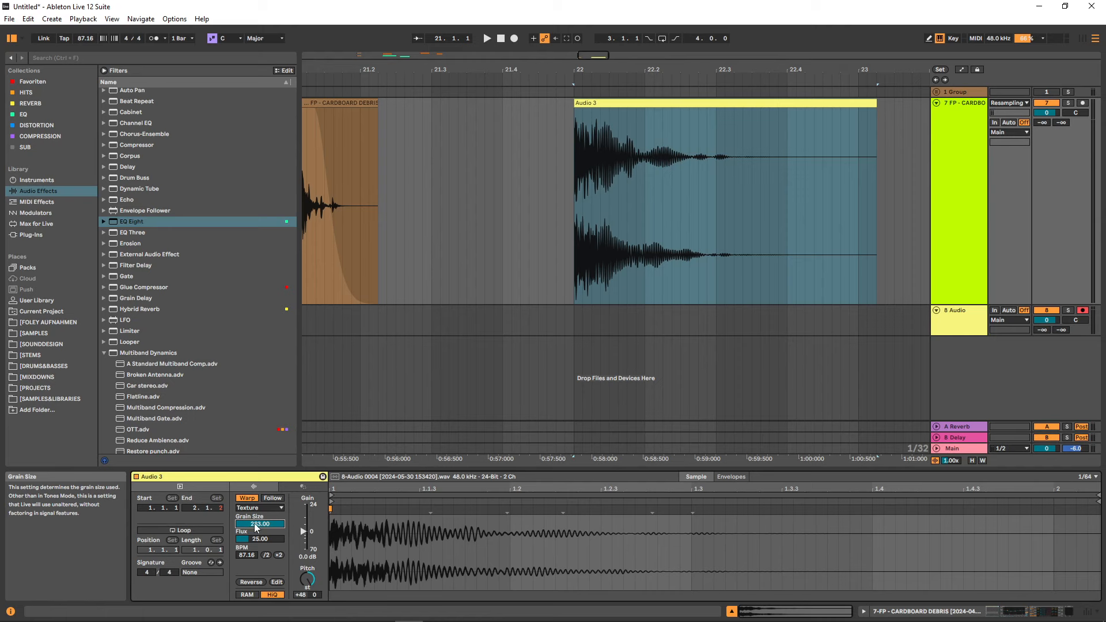
{"action": "left_click", "coordinate": [576, 303]}
{"action": "key", "text": "space"}
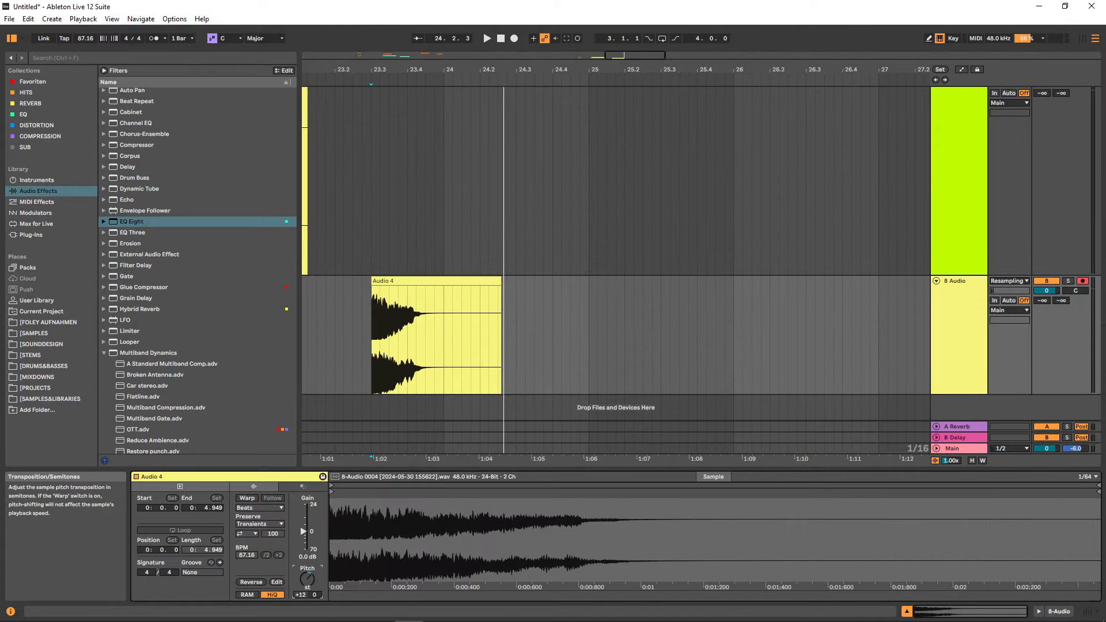
Set the unwarped Audio 4 clip's transposition to +8 semitones and audition it
{"action": "left_click", "coordinate": [373, 369]}
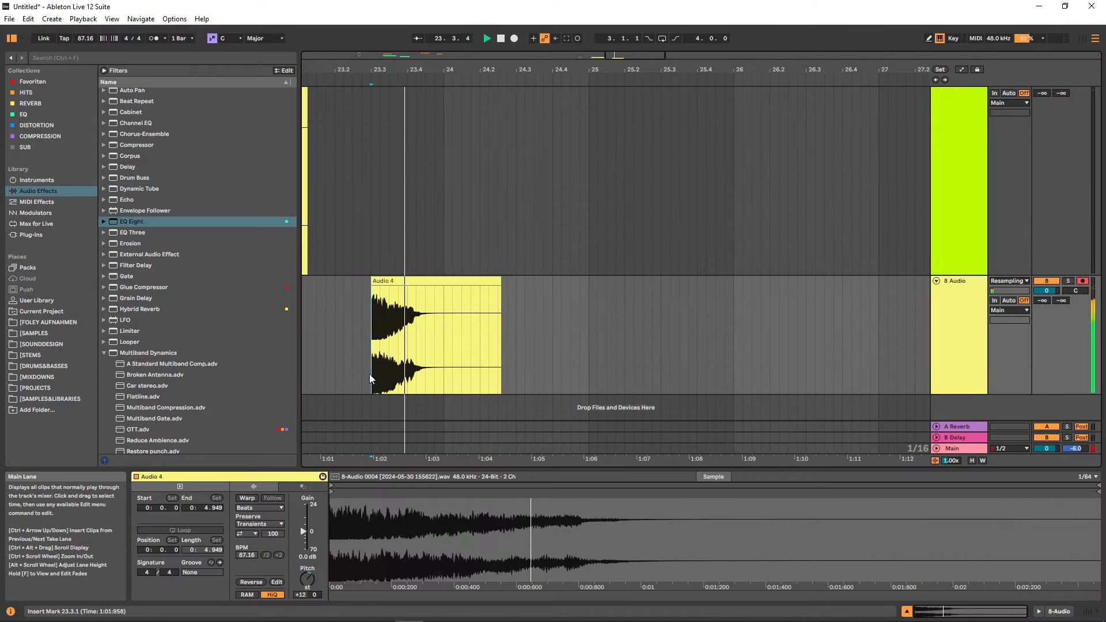
{"action": "mouse_move", "coordinate": [307, 579]}
{"action": "left_mouse_down"}
{"action": "mouse_move", "coordinate": [307, 602]}
{"action": "mouse_move", "coordinate": [307, 550]}
{"action": "mouse_move", "coordinate": [307, 596]}
{"action": "left_mouse_up"}
{"action": "key", "text": "space"}
{"action": "scroll", "coordinate": [357, 302], "scroll_direction": "down", "scroll_amount": 2}
{"action": "left_click_drag", "start_coordinate": [357, 301], "coordinate": [654, 324]}
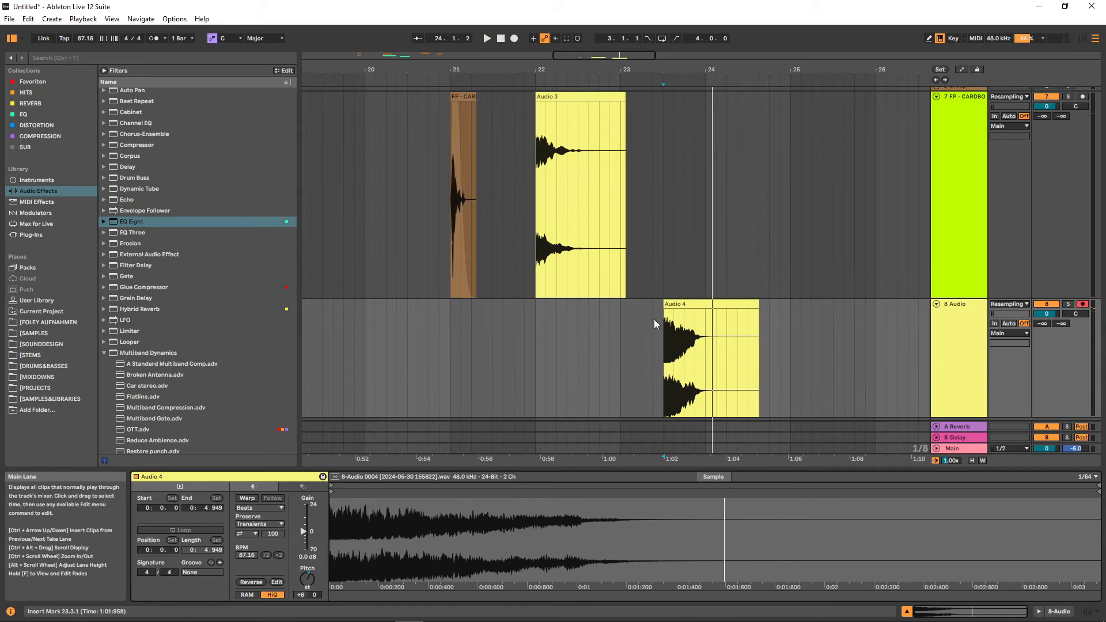
{"action": "left_click", "coordinate": [680, 302]}
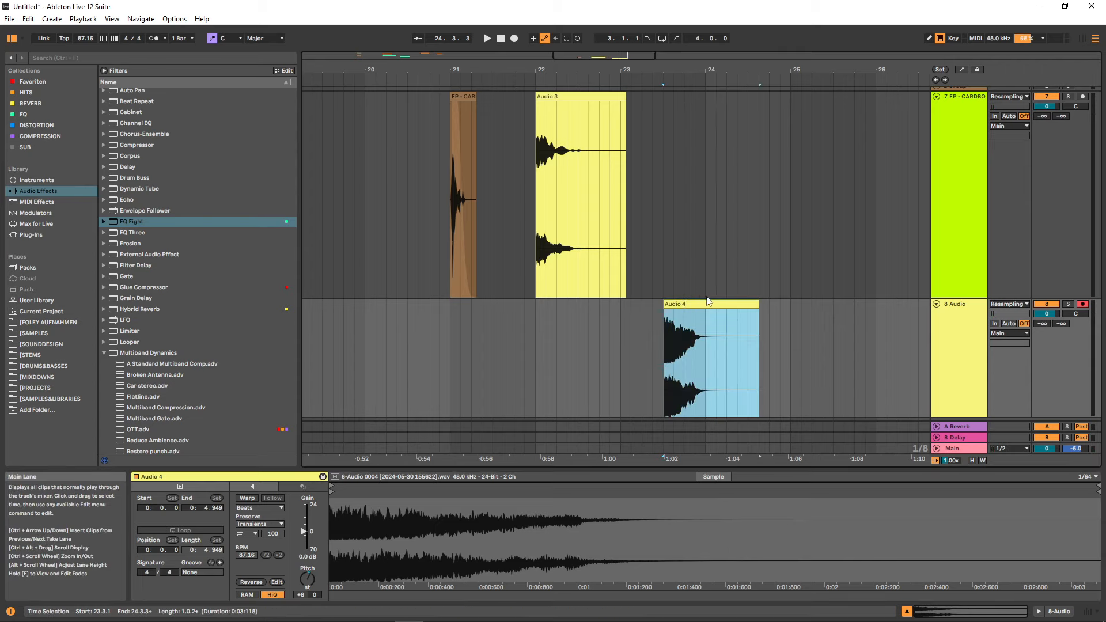
Move the playback position to the start of the original cardboard debris clip and show its track's device chain
{"action": "left_click", "coordinate": [451, 269]}
{"action": "double_click", "coordinate": [957, 248]}
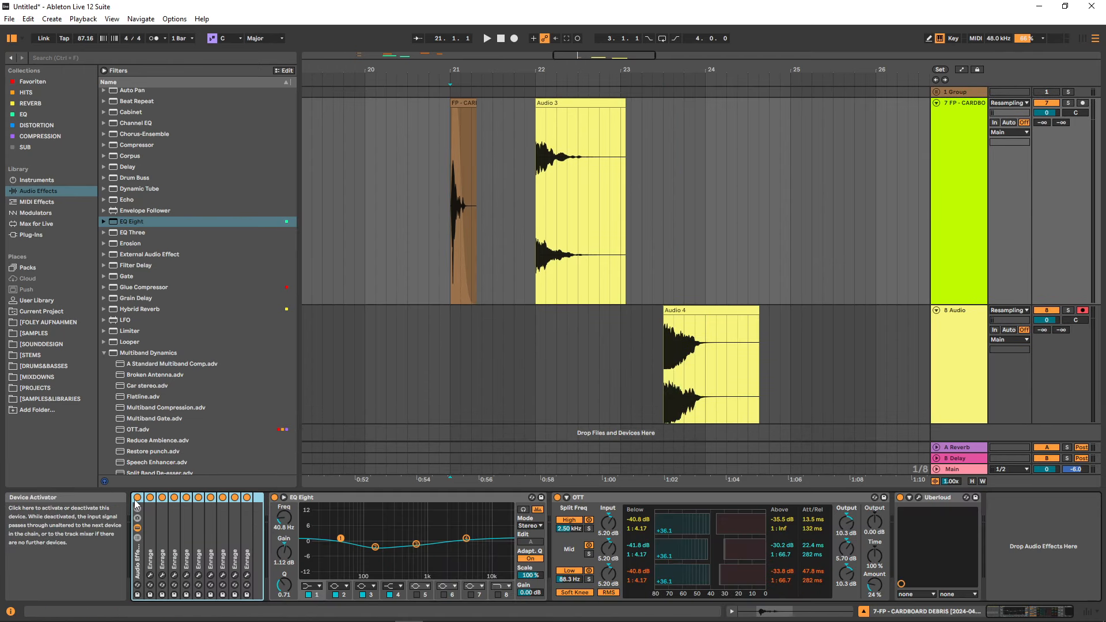